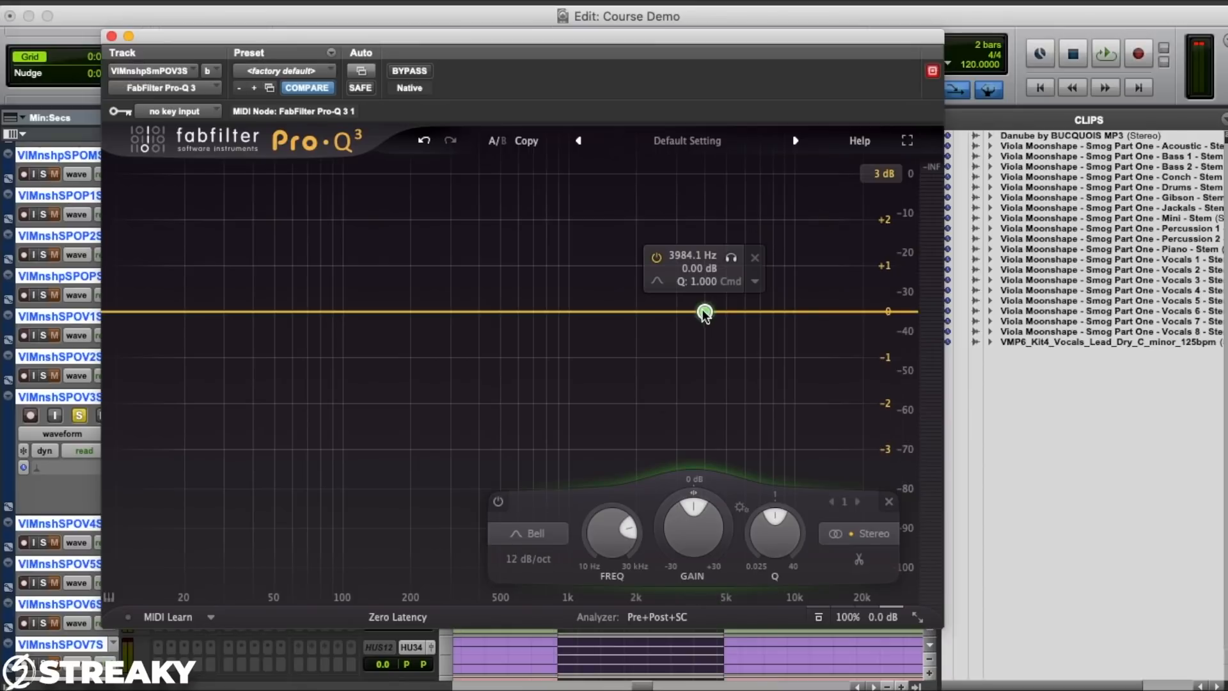
Step: Turn the EQ band into a dynamic high shelf at about 4579 Hz with roughly 1 dB of downward dynamic range
click(658, 283)
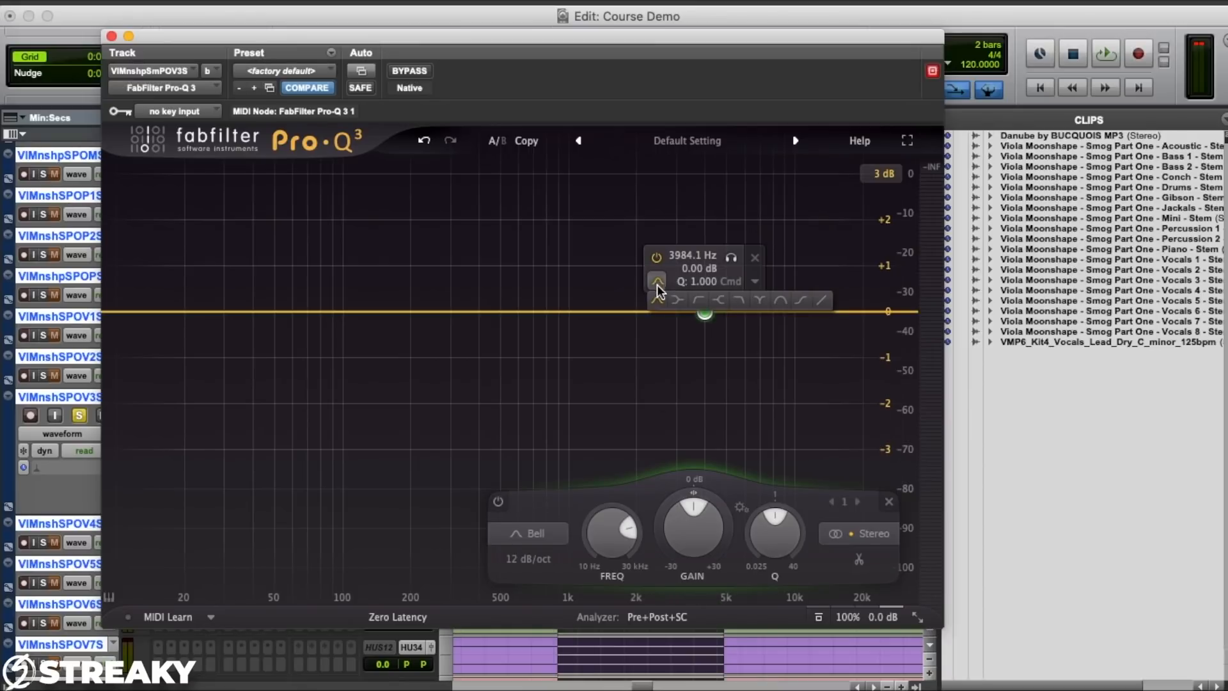
click(720, 302)
right_click(706, 313)
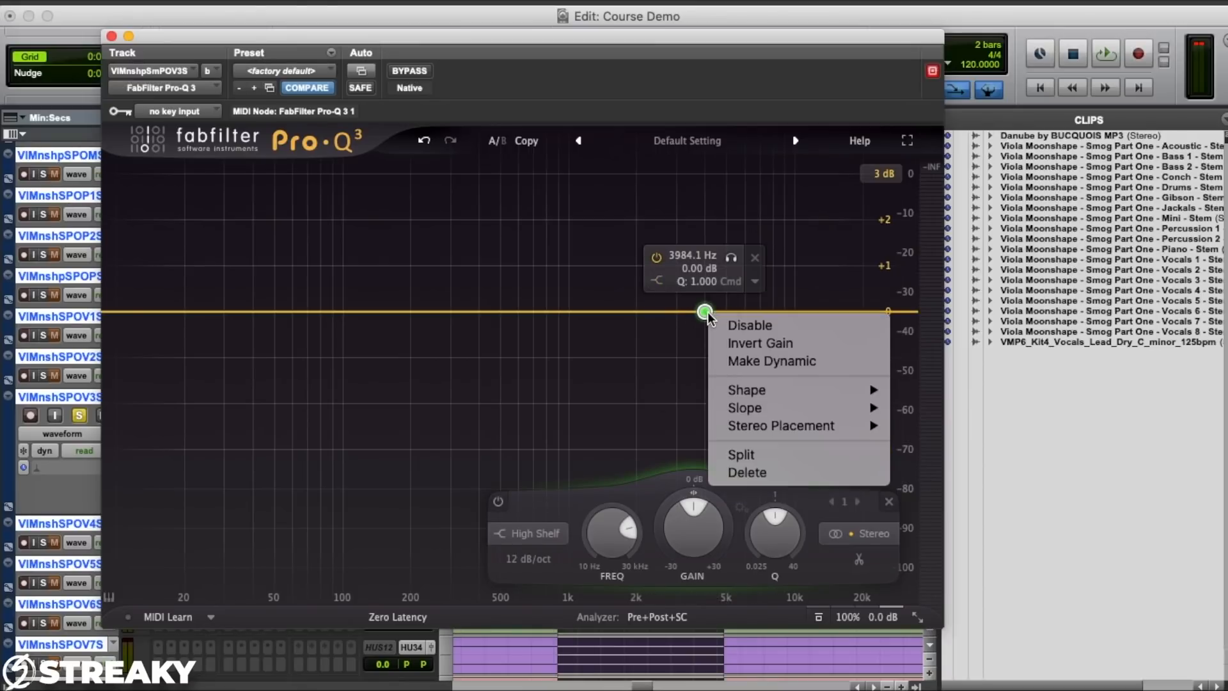
click(729, 361)
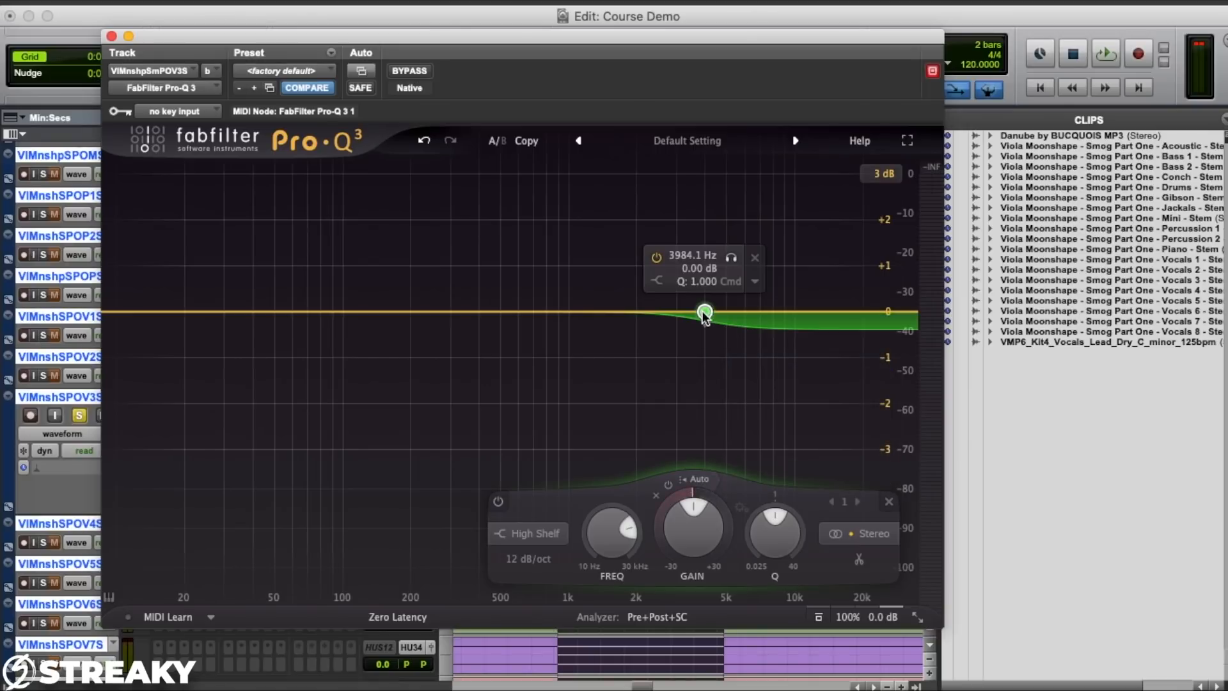
drag(705, 324, 703, 362)
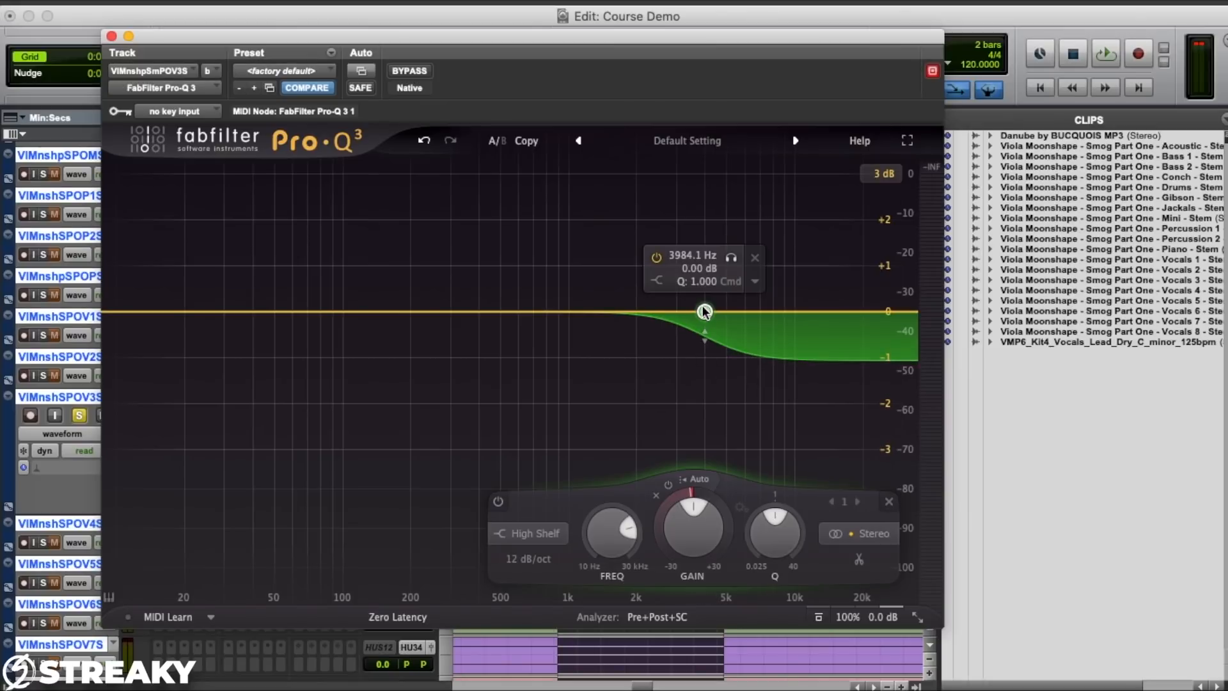
drag(705, 311, 719, 313)
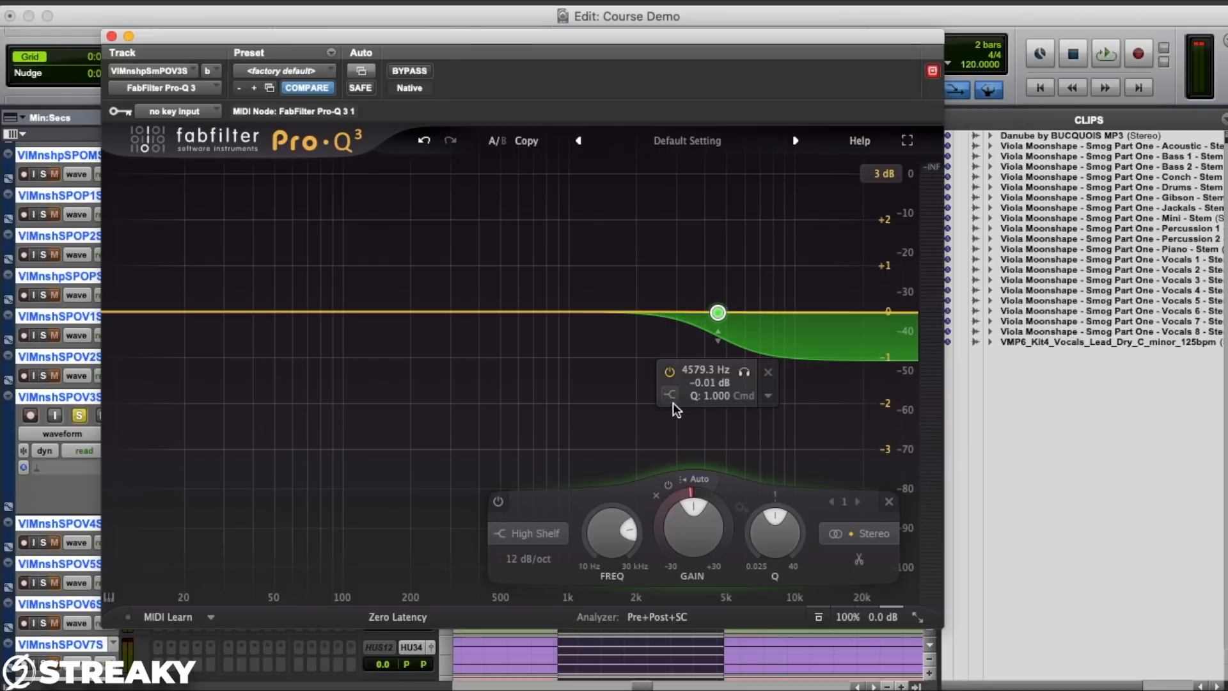
Step: Play the selected vocal passage to audition the dynamic high shelf
key(space)
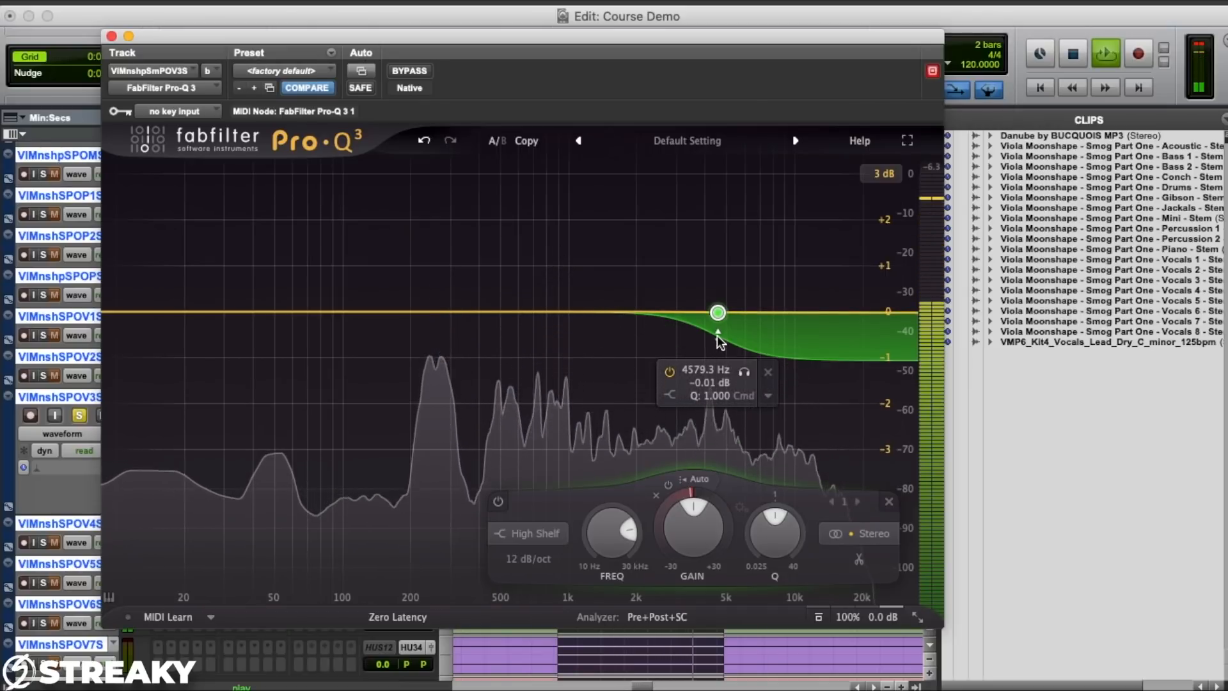
key(space)
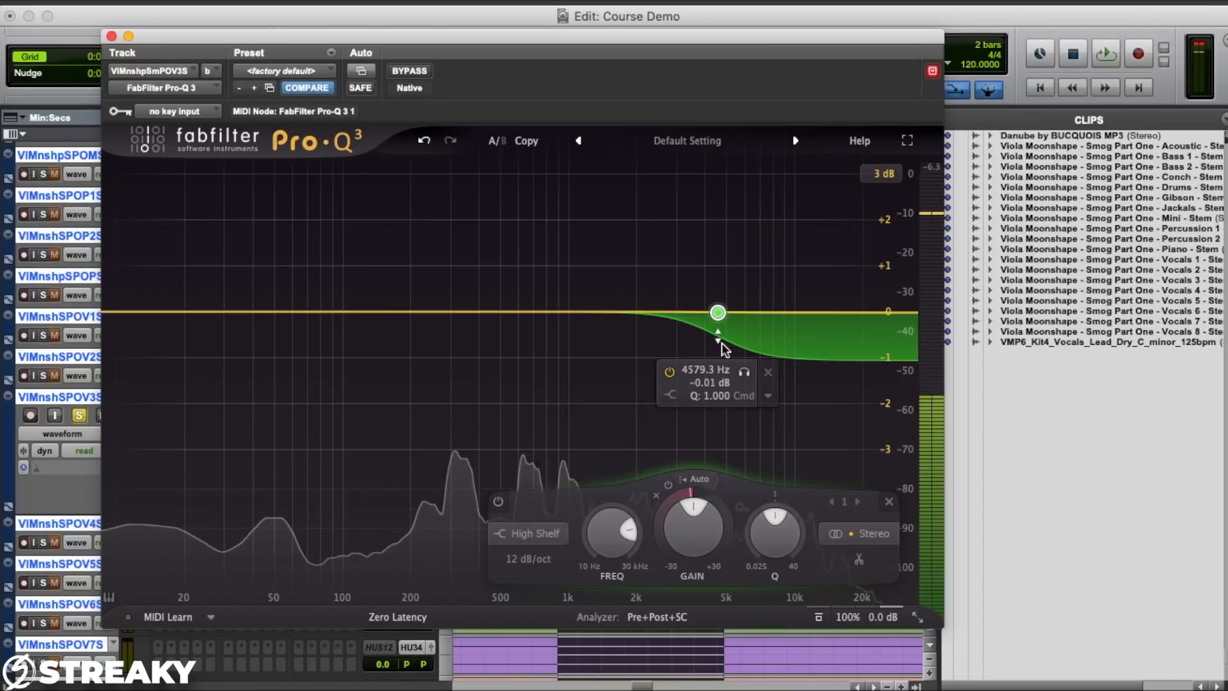
key(space)
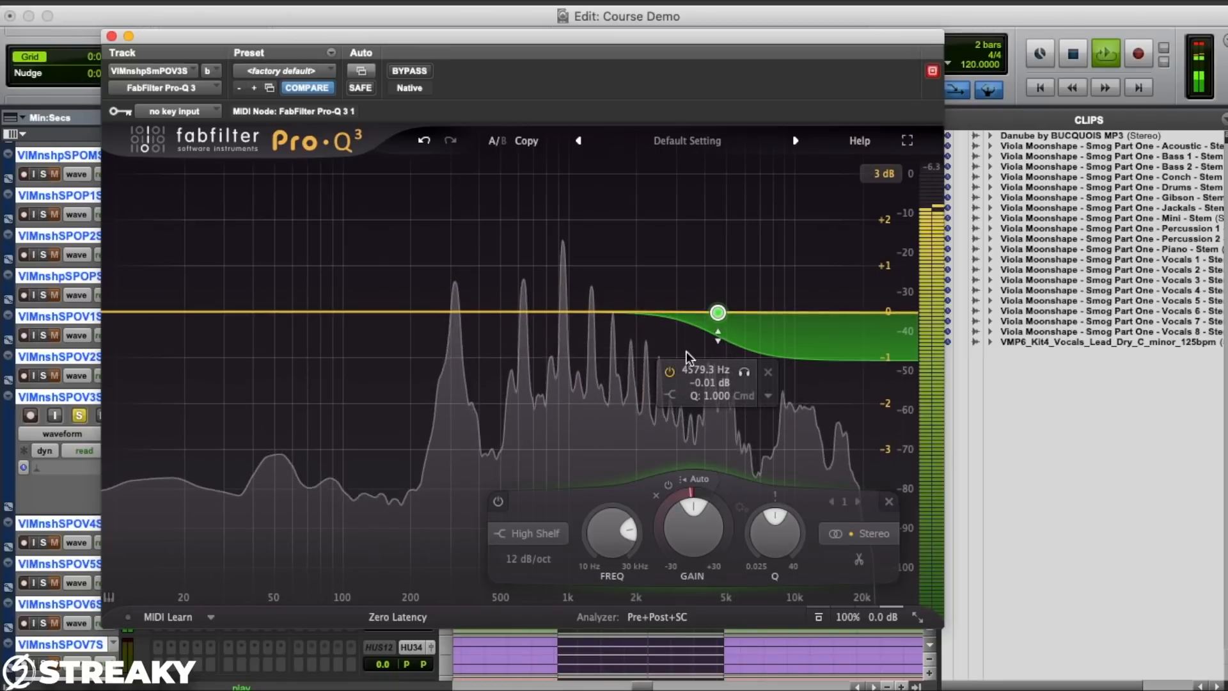
key(space)
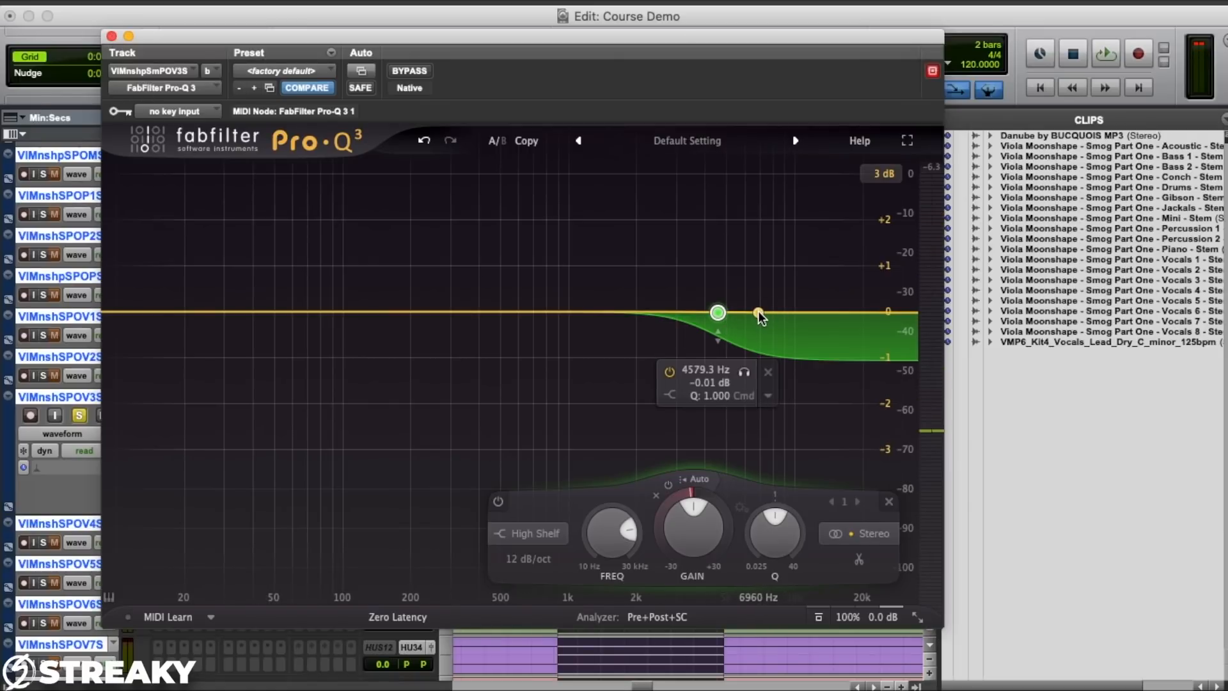
Step: Bypass the Pro-Q 3 insert on the soloed vocal track and close its window
click(111, 35)
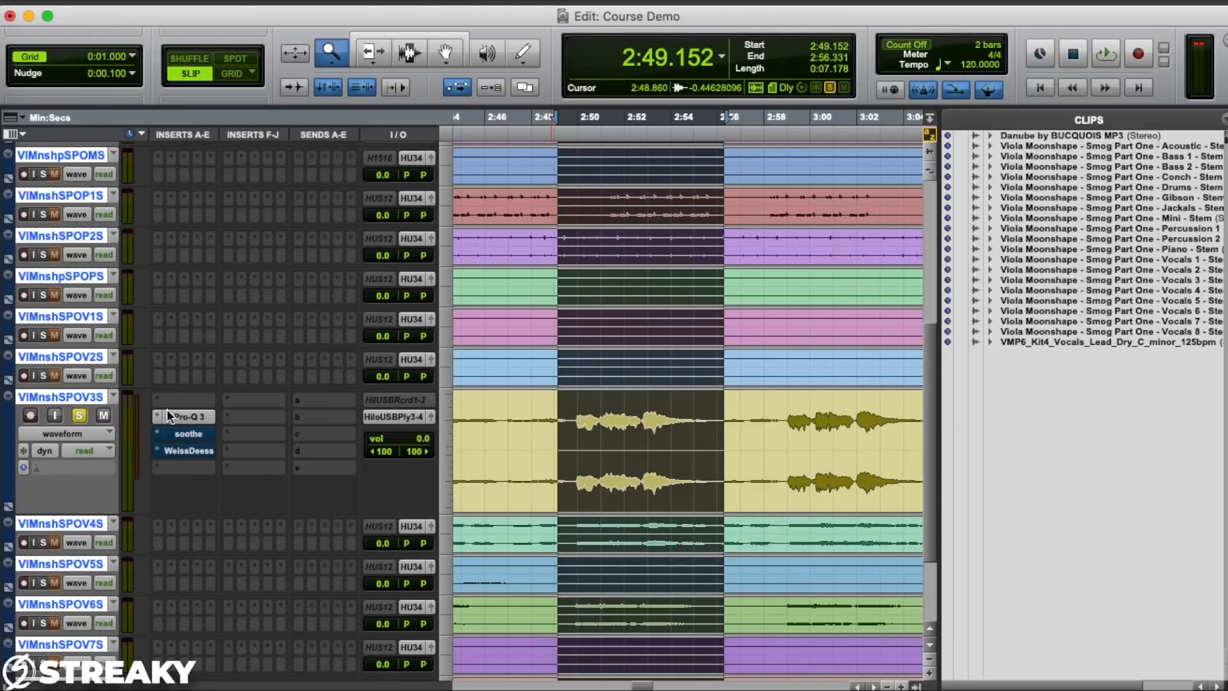
click(181, 419)
click(390, 71)
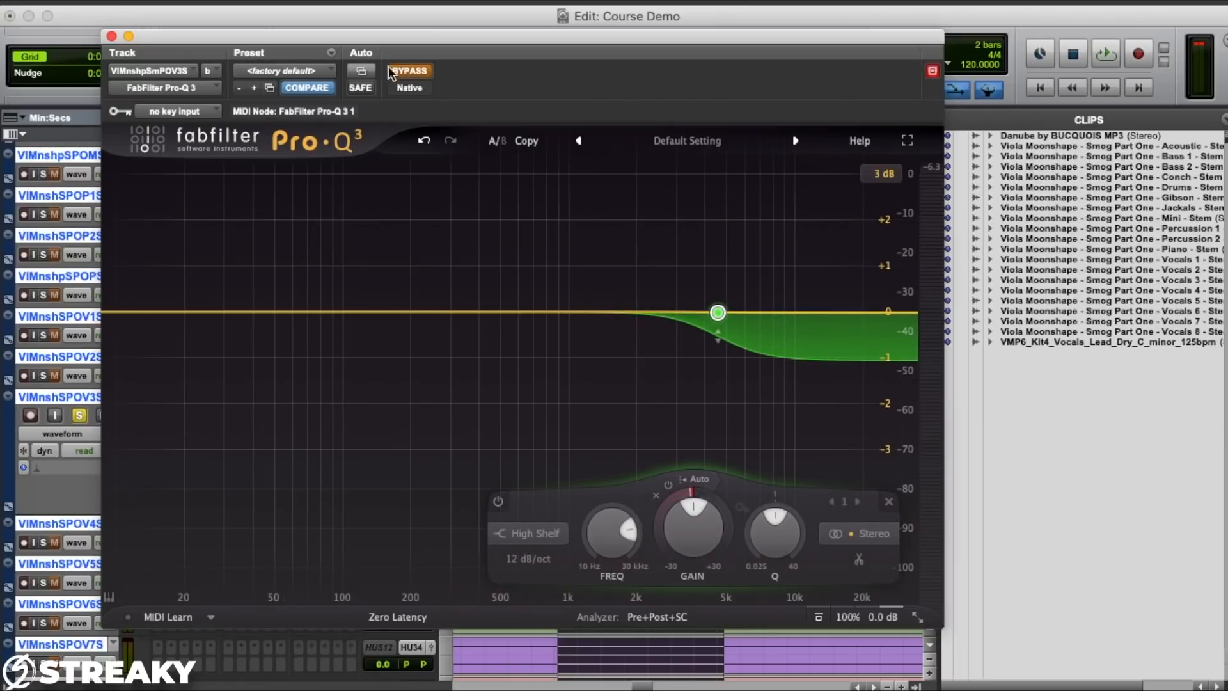
click(111, 35)
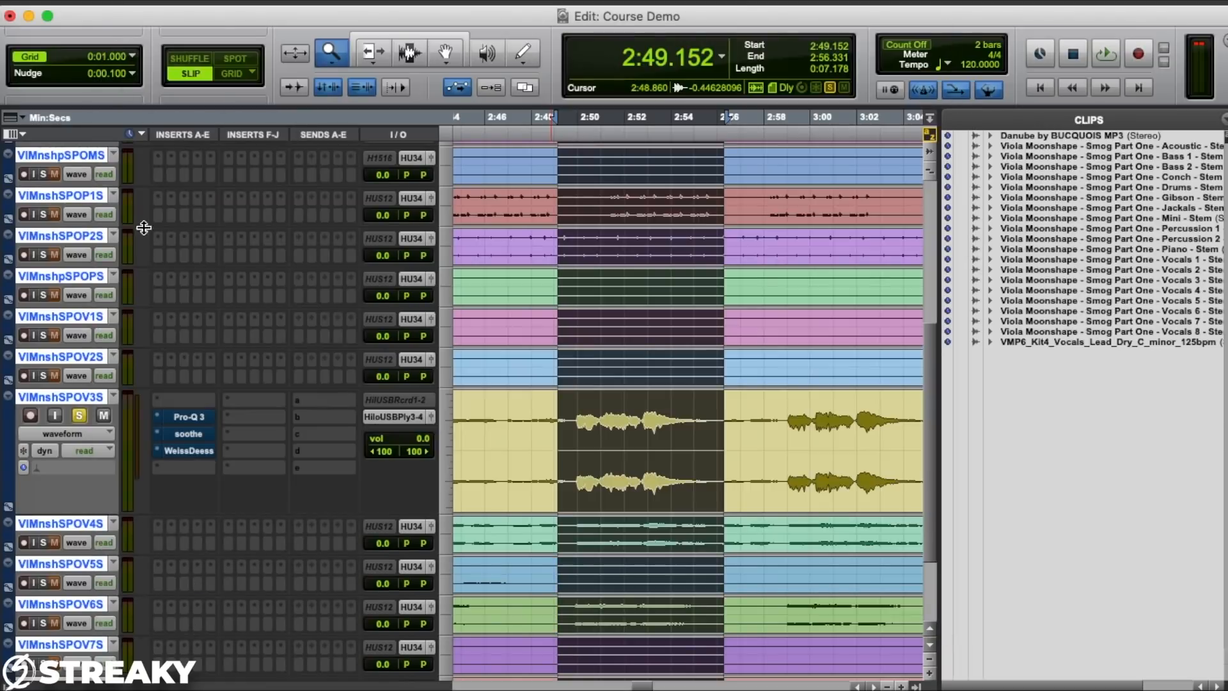
Step: Open the soothe insert on the soloed vocal track and load Female Voc De-Esser from Henkka's presets
click(188, 433)
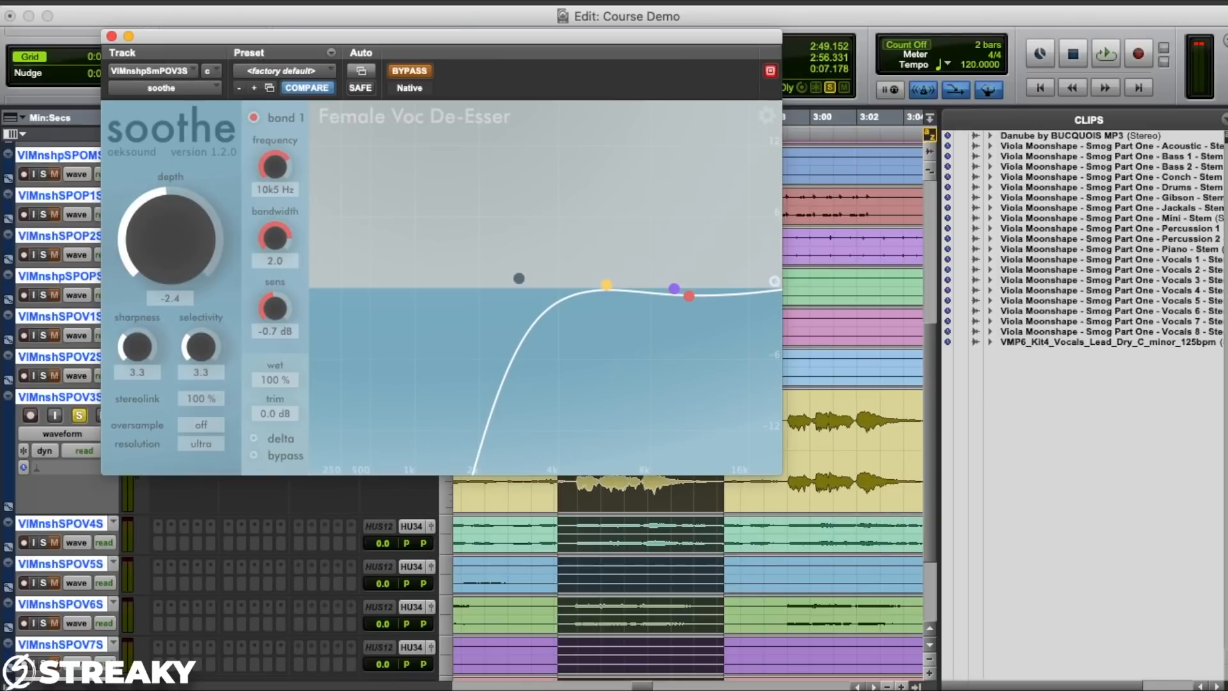
drag(287, 32, 408, 102)
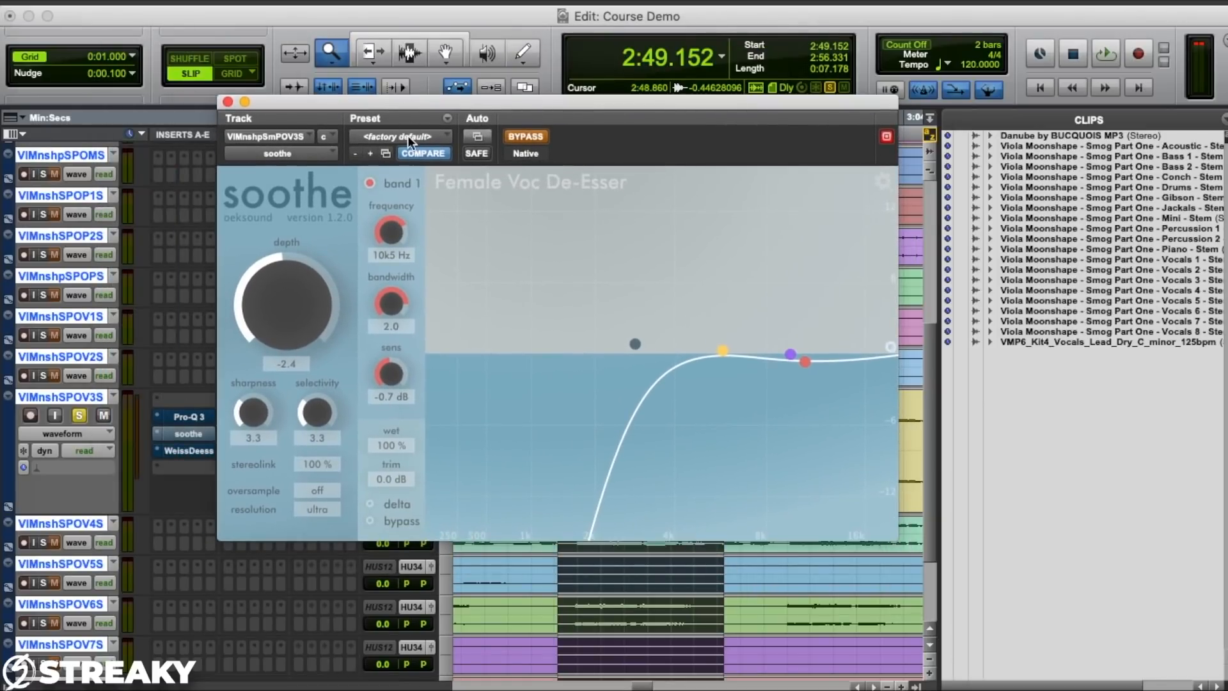
click(483, 175)
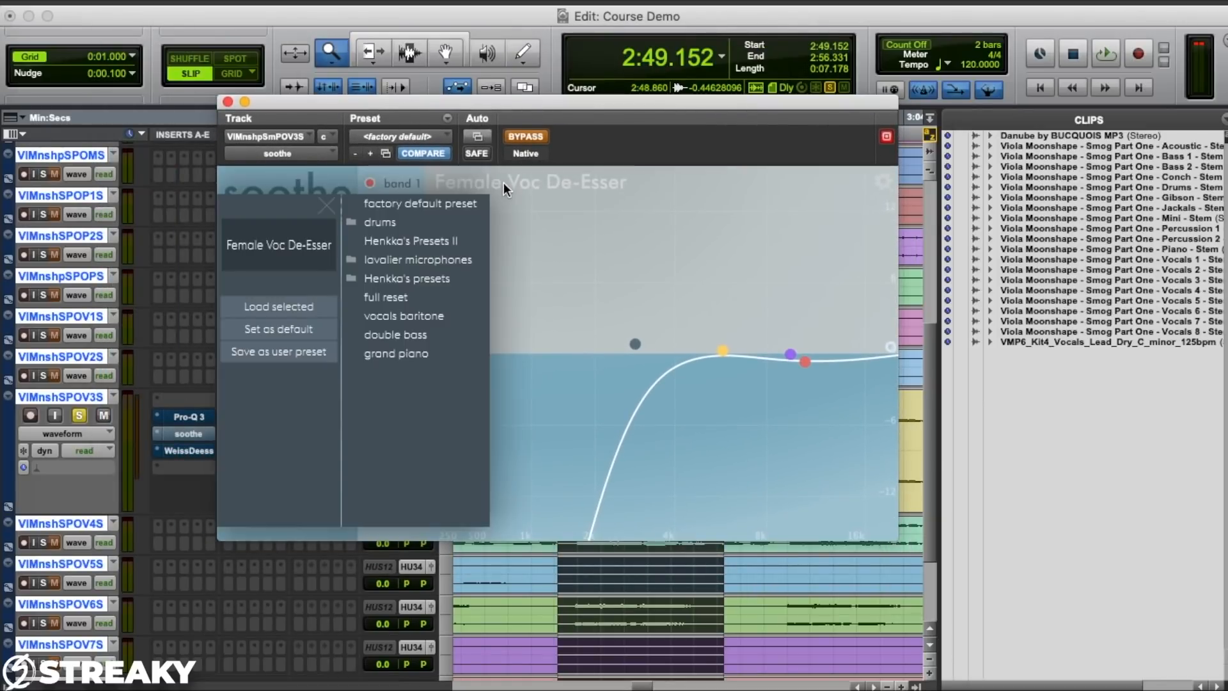
click(400, 280)
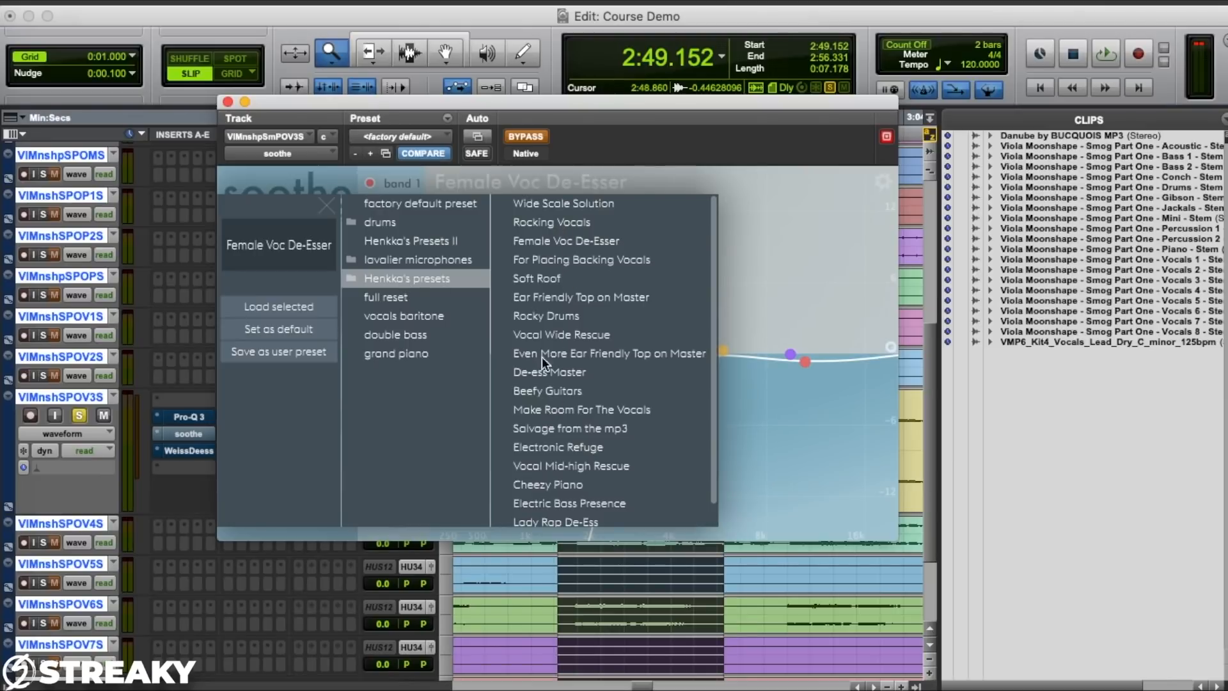
click(568, 243)
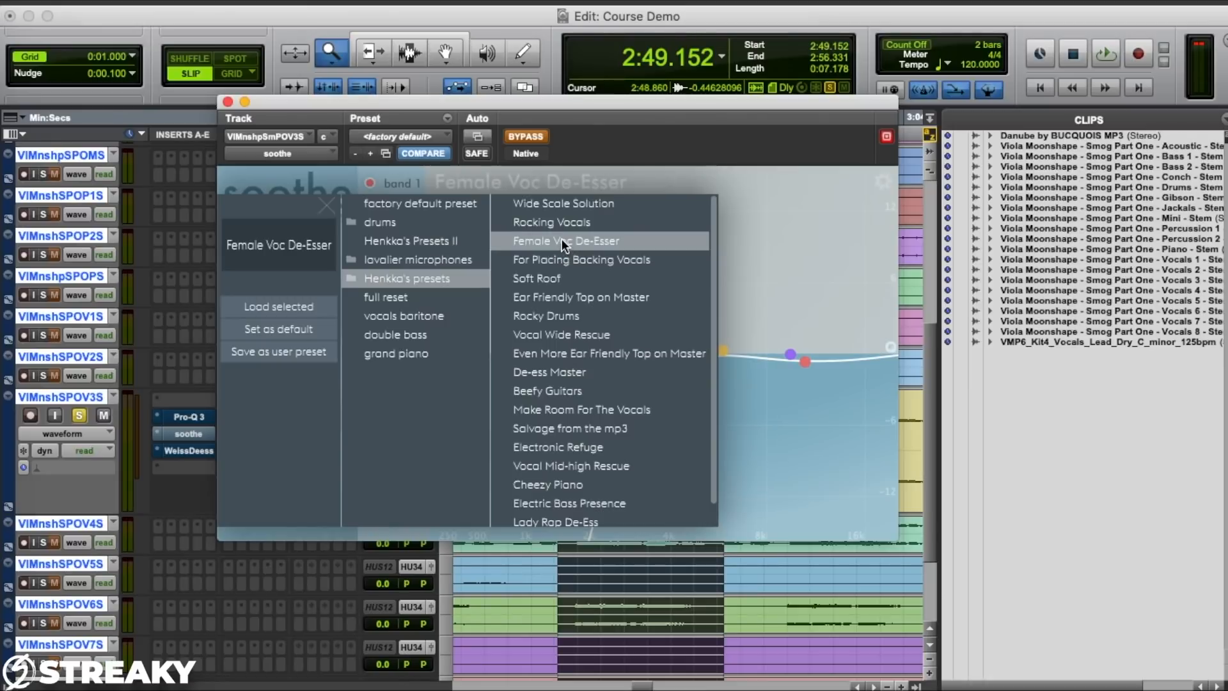
click(563, 240)
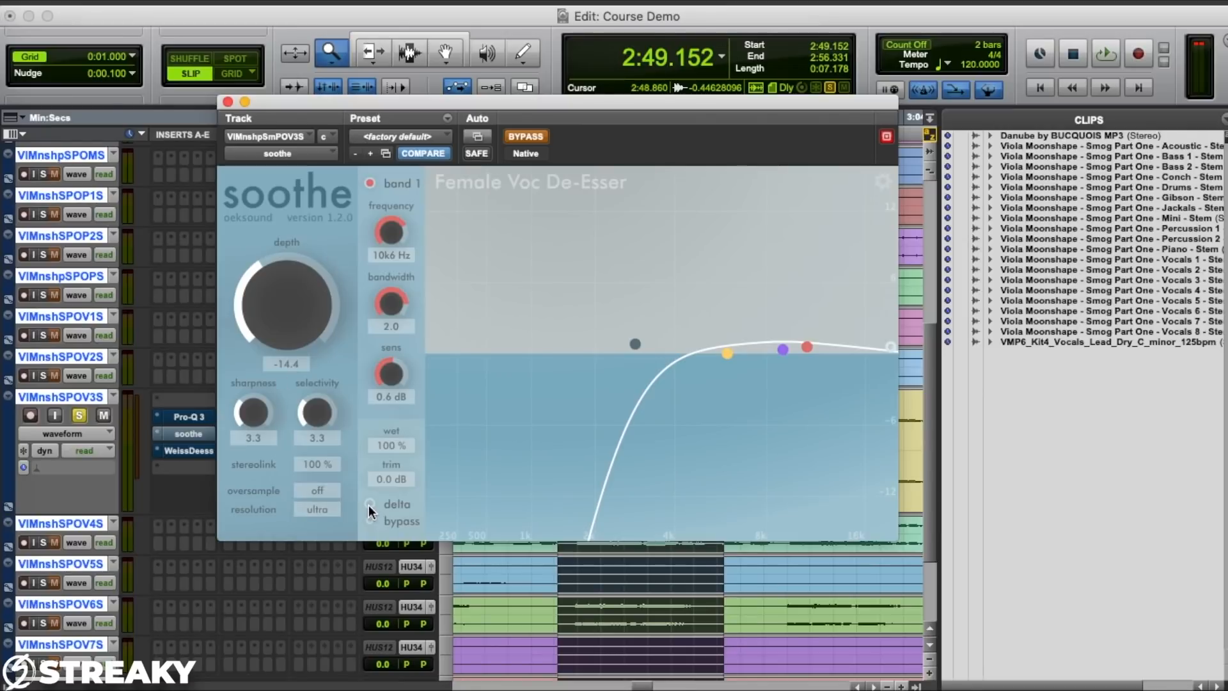
drag(309, 106, 336, 110)
Step: Compare the vocal passage with soothe bypassed and active, leaving the plug-in active
key(space)
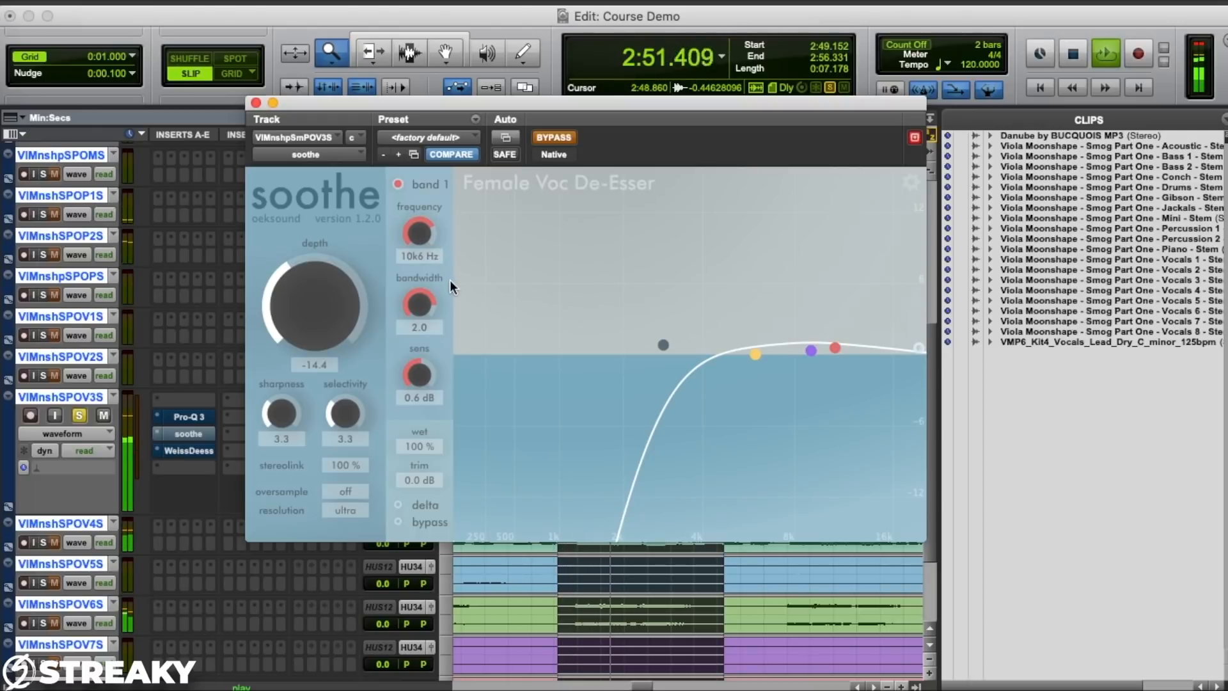
key(space)
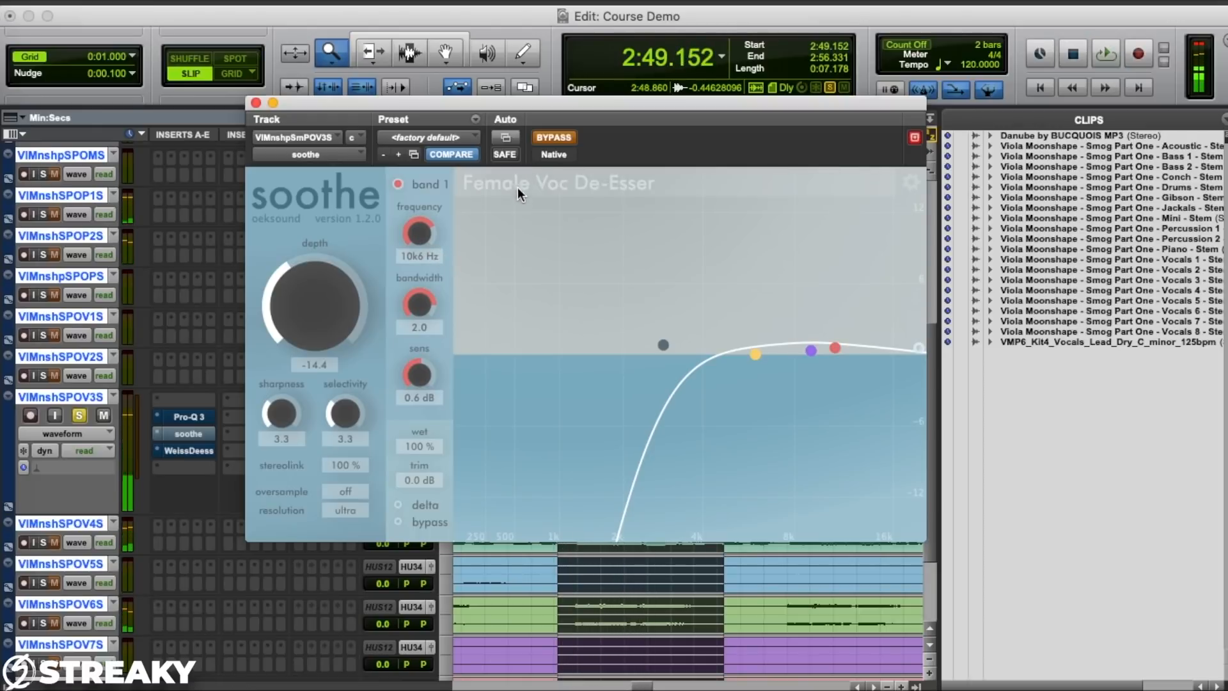
click(554, 135)
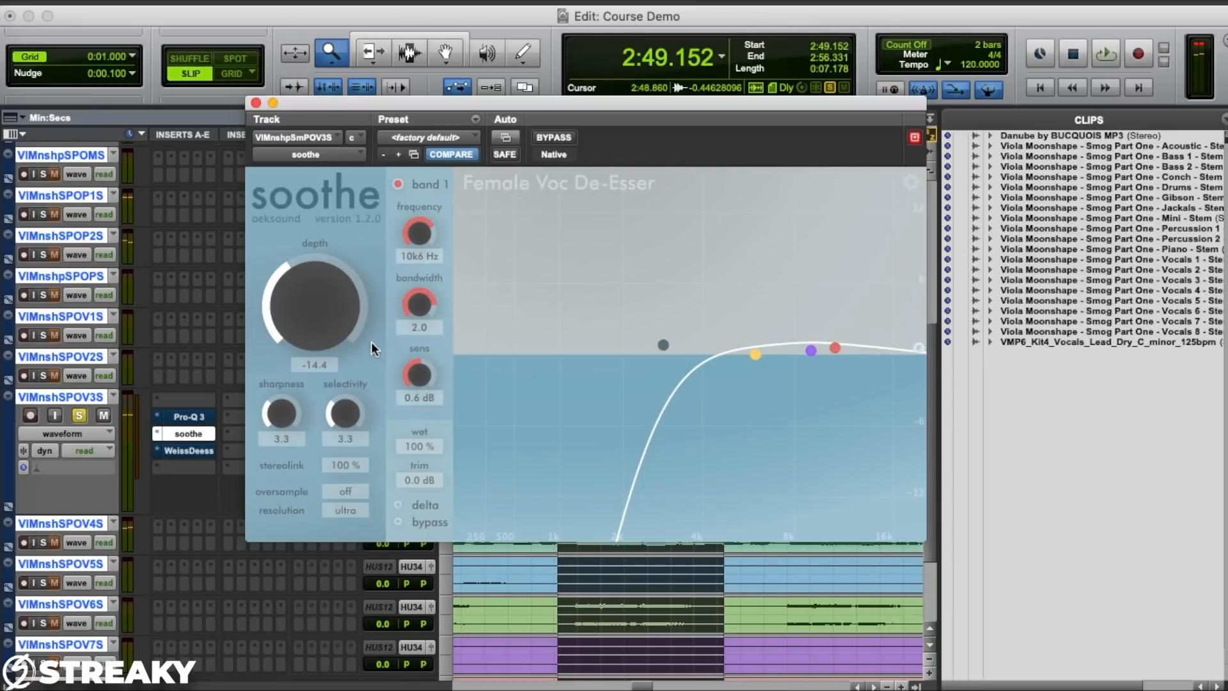
key(space)
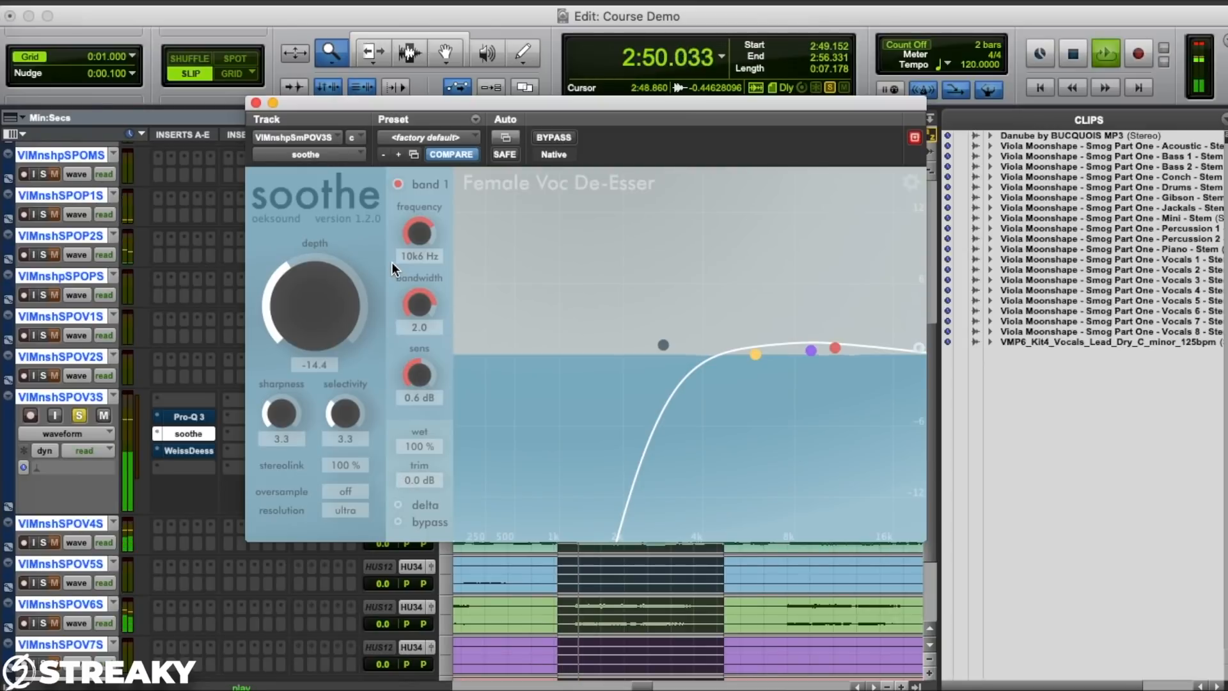
key(space)
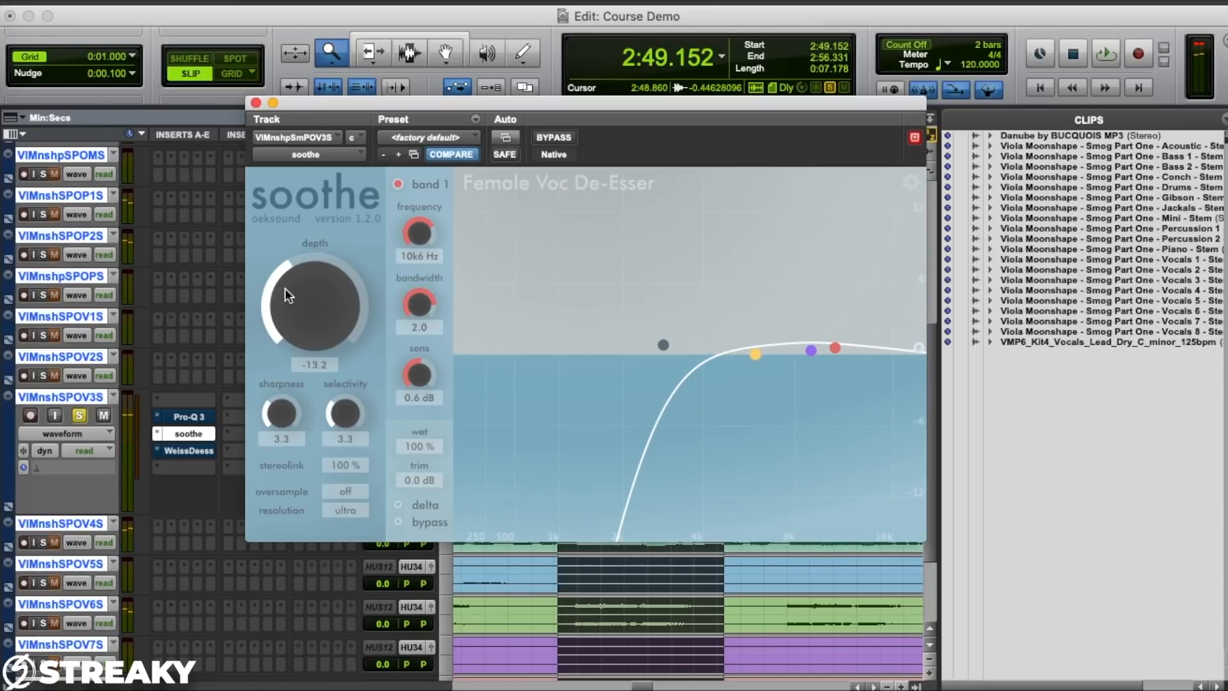
Step: Set soothe's depth to about -8.4 and play the passage with delta monitoring turned on
drag(287, 284, 308, 335)
click(397, 505)
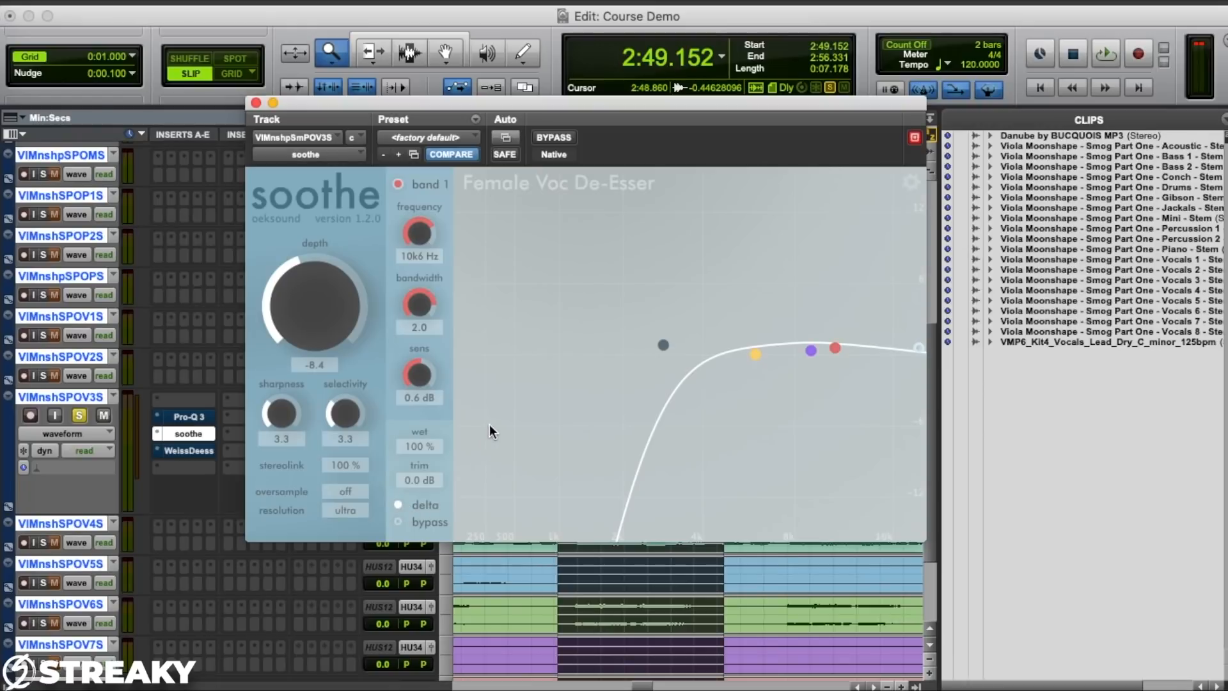
key(space)
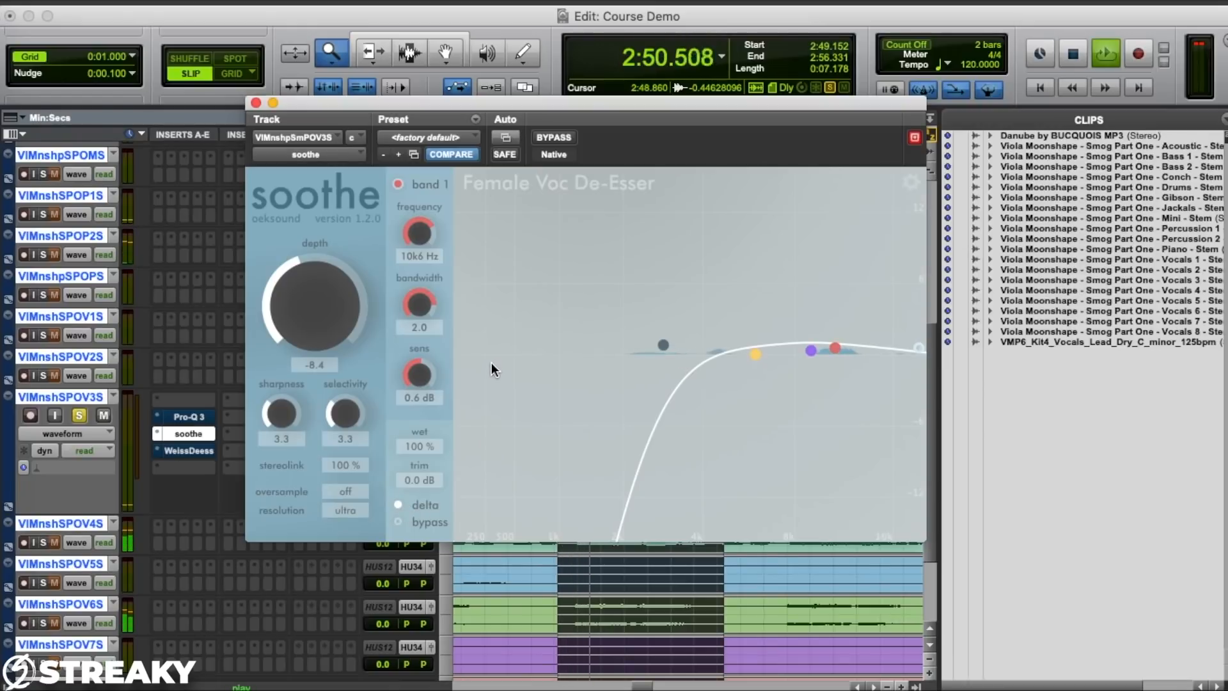
Step: Raise soothe's depth to about 0.6 while auditioning the delta signal
mouse_move(293, 305)
mouse_down()
mouse_move(289, 289)
mouse_move(293, 300)
mouse_up()
key(space)
key(space)
key(space)
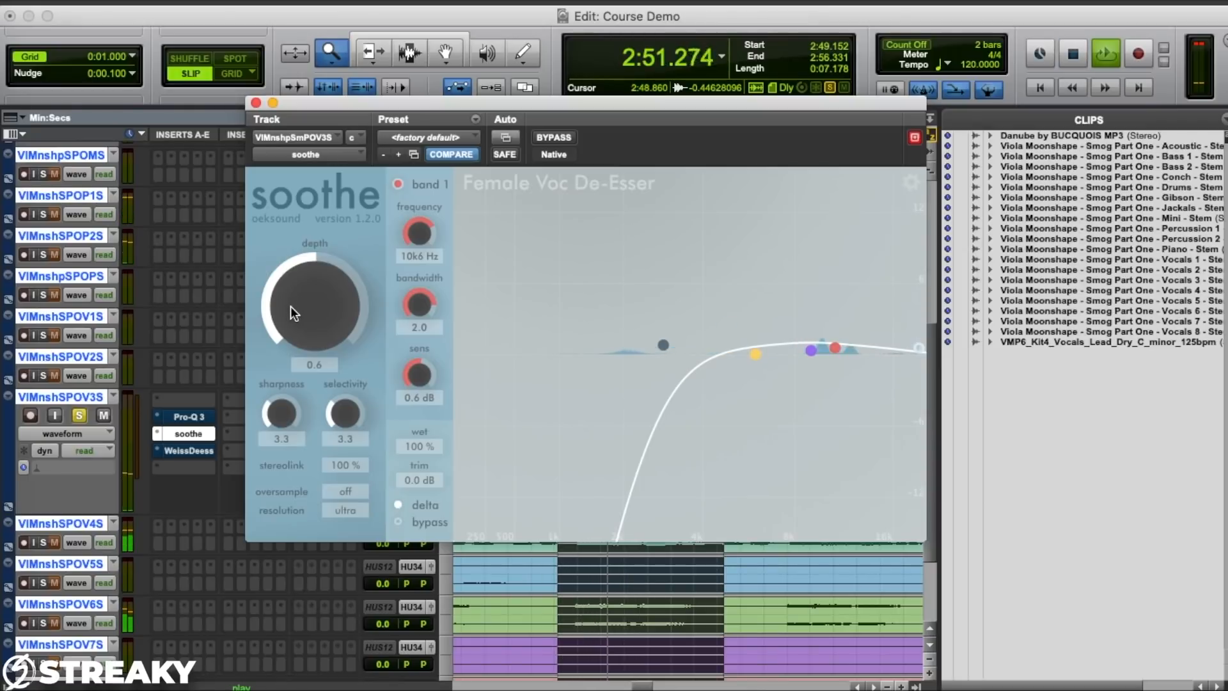
key(space)
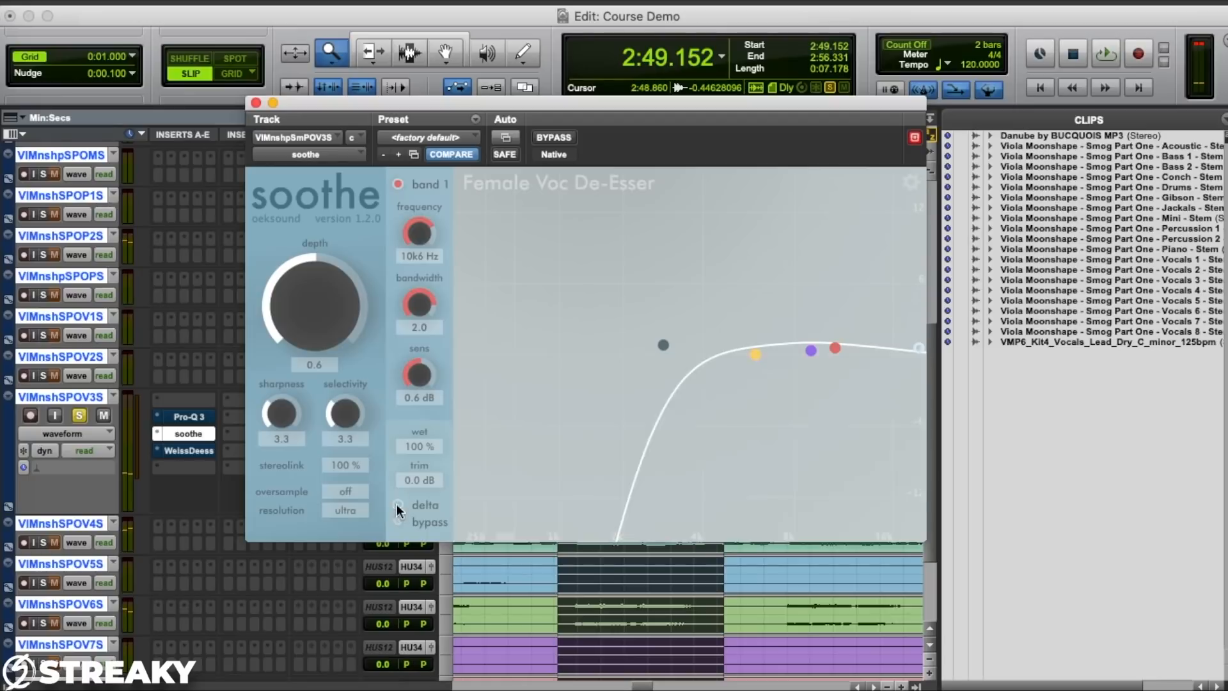
Step: Turn off delta monitoring and play the processed vocal passage
click(397, 504)
key(space)
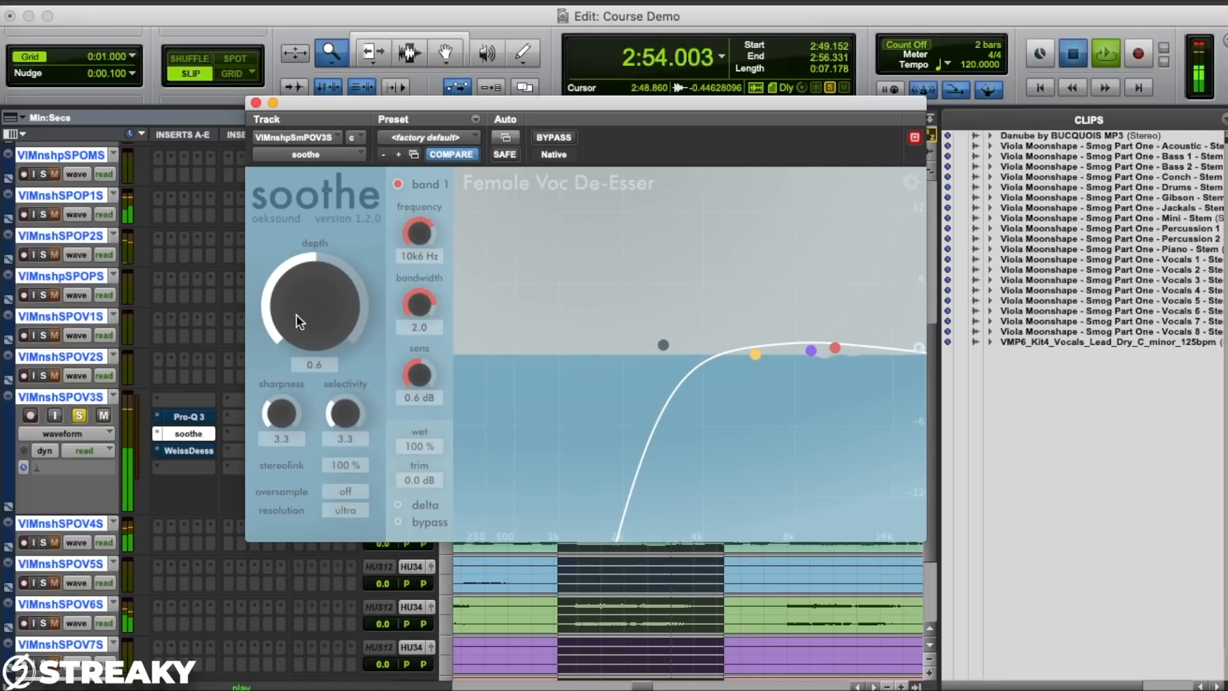
key(space)
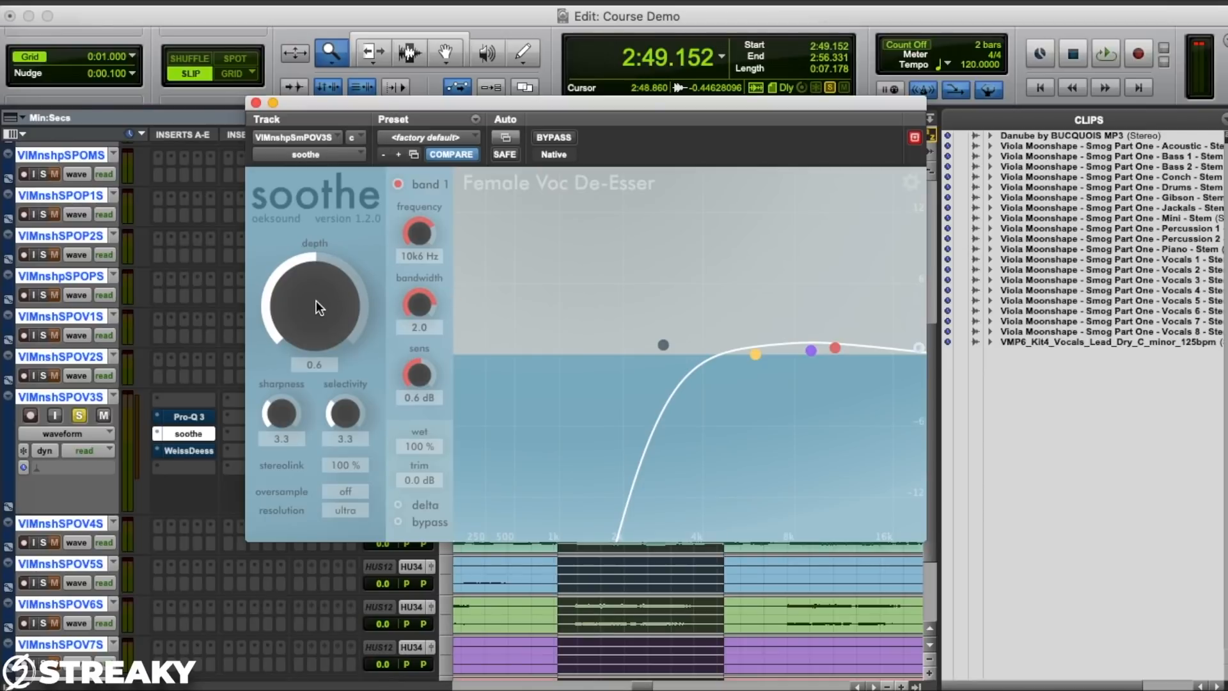
Step: Push soothe's depth up to about 54.6 and play the passage to hear exaggerated de-essing
drag(318, 301, 295, 294)
key(space)
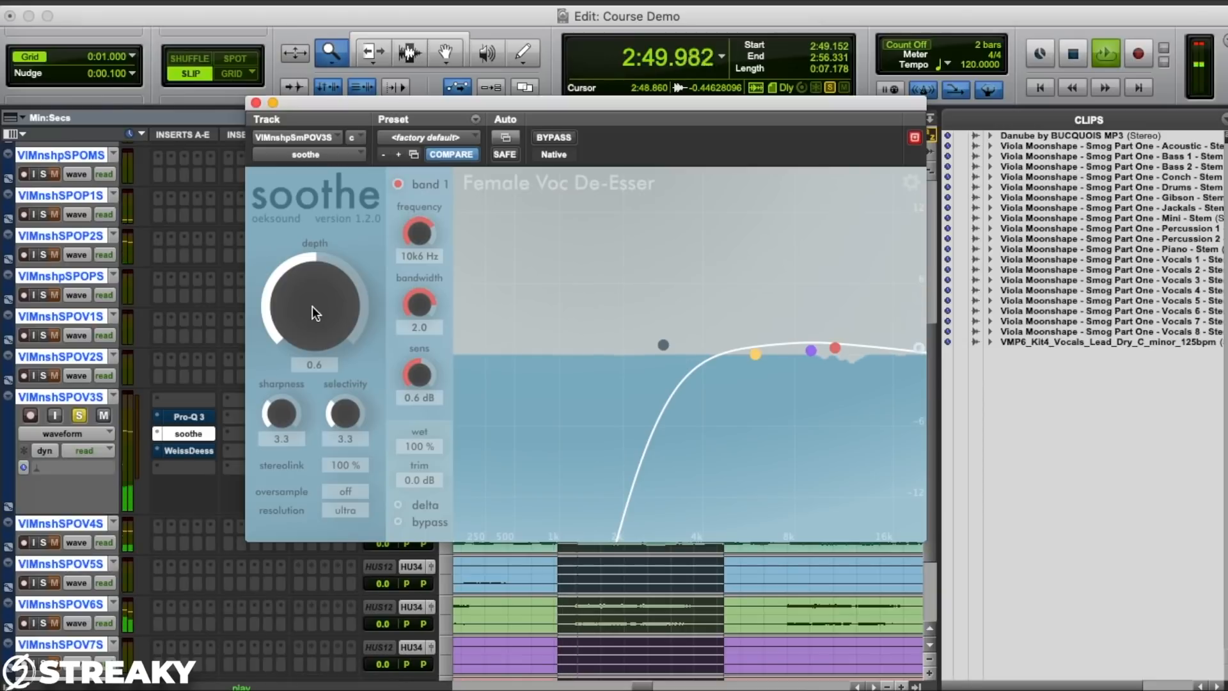
drag(296, 289, 305, 245)
key(space)
drag(293, 307, 287, 297)
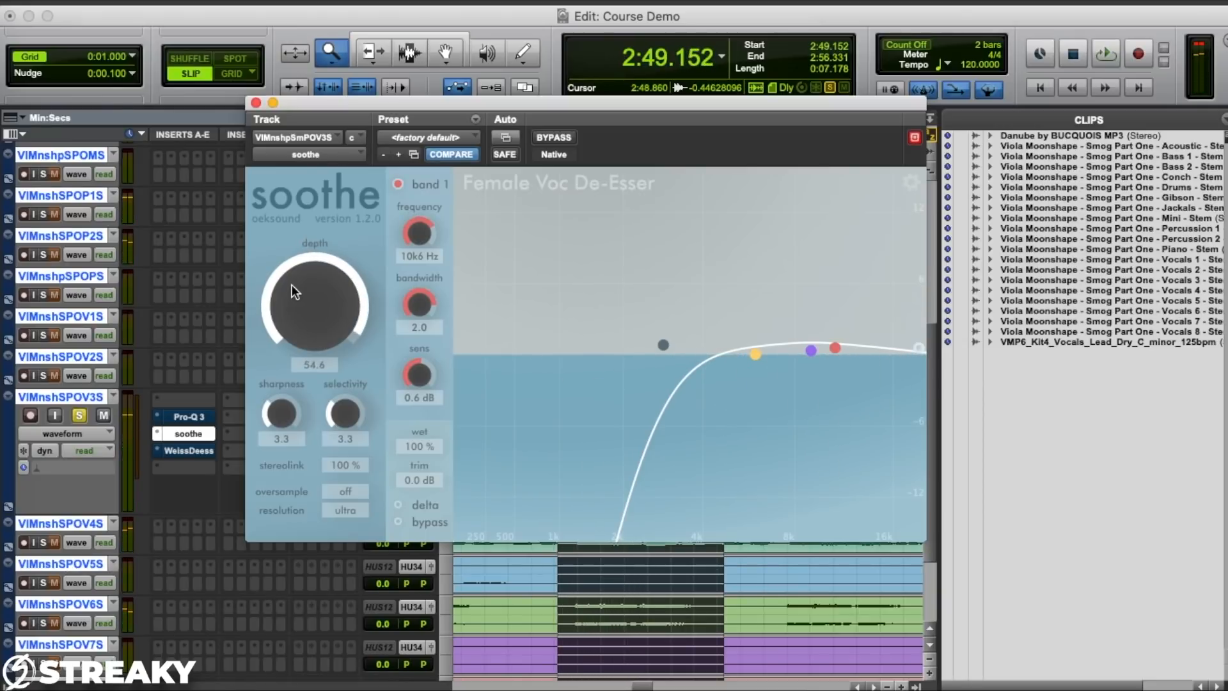
key(space)
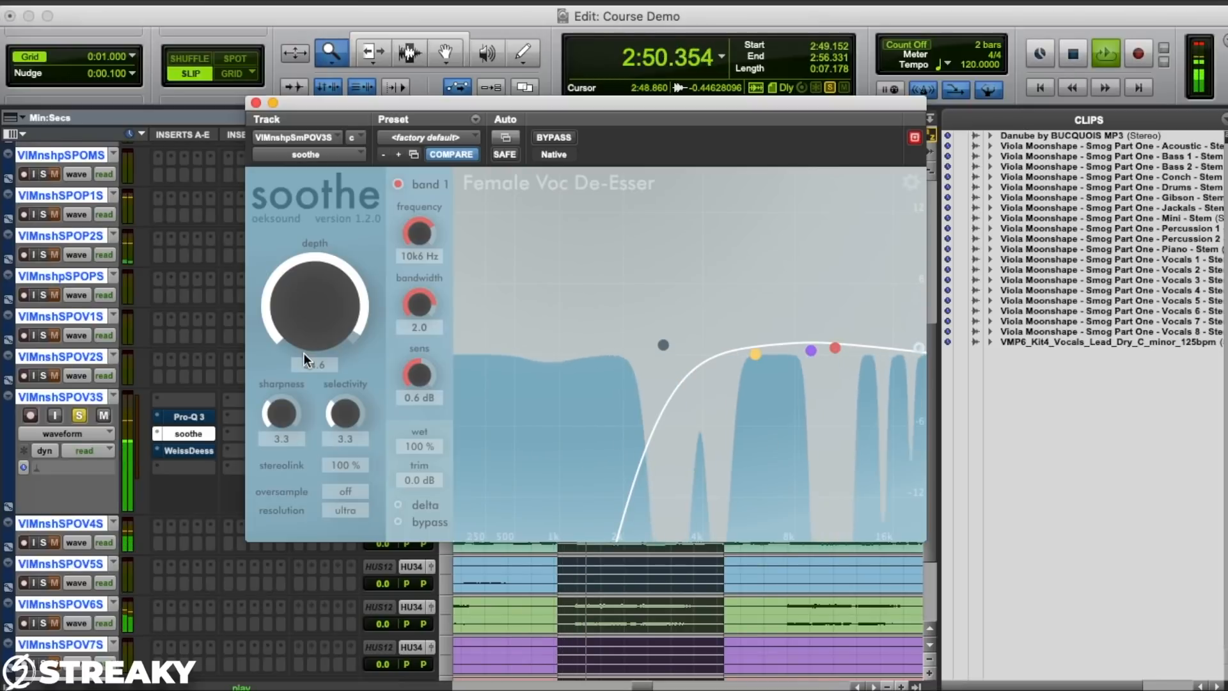
Step: Lower soothe's depth to about 8.4 while auditioning the vocal passage
mouse_move(282, 323)
mouse_down()
mouse_move(291, 370)
mouse_move(295, 343)
mouse_move(272, 323)
mouse_up()
key(space)
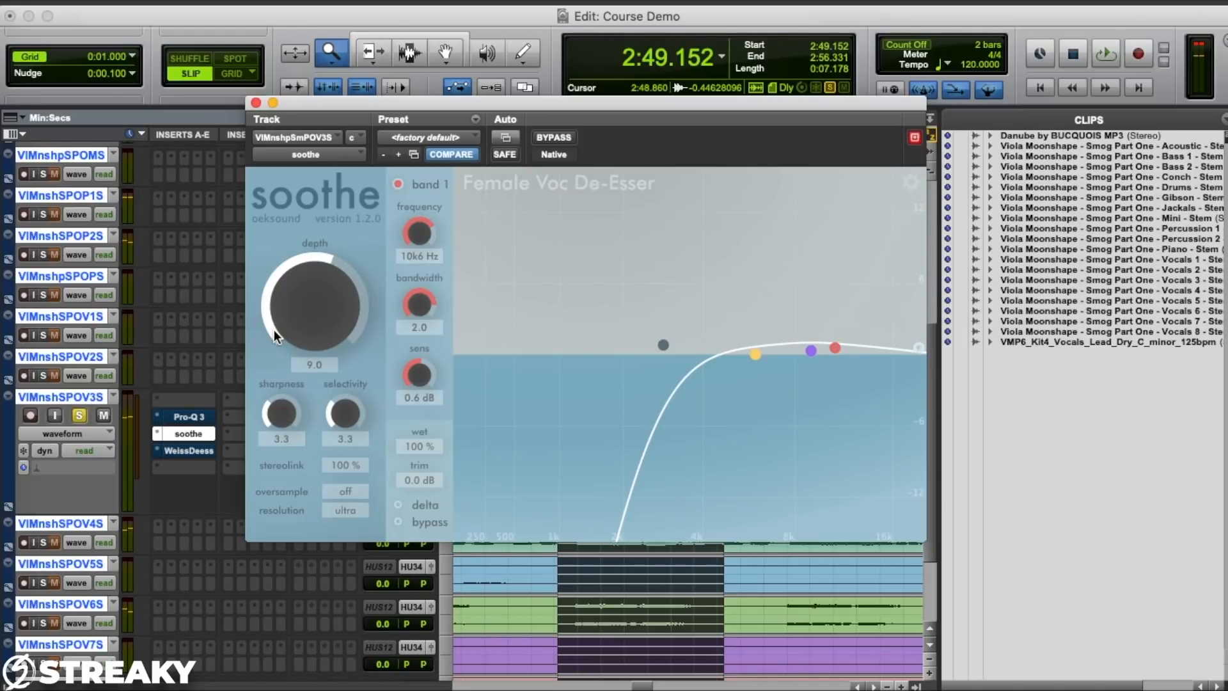
key(space)
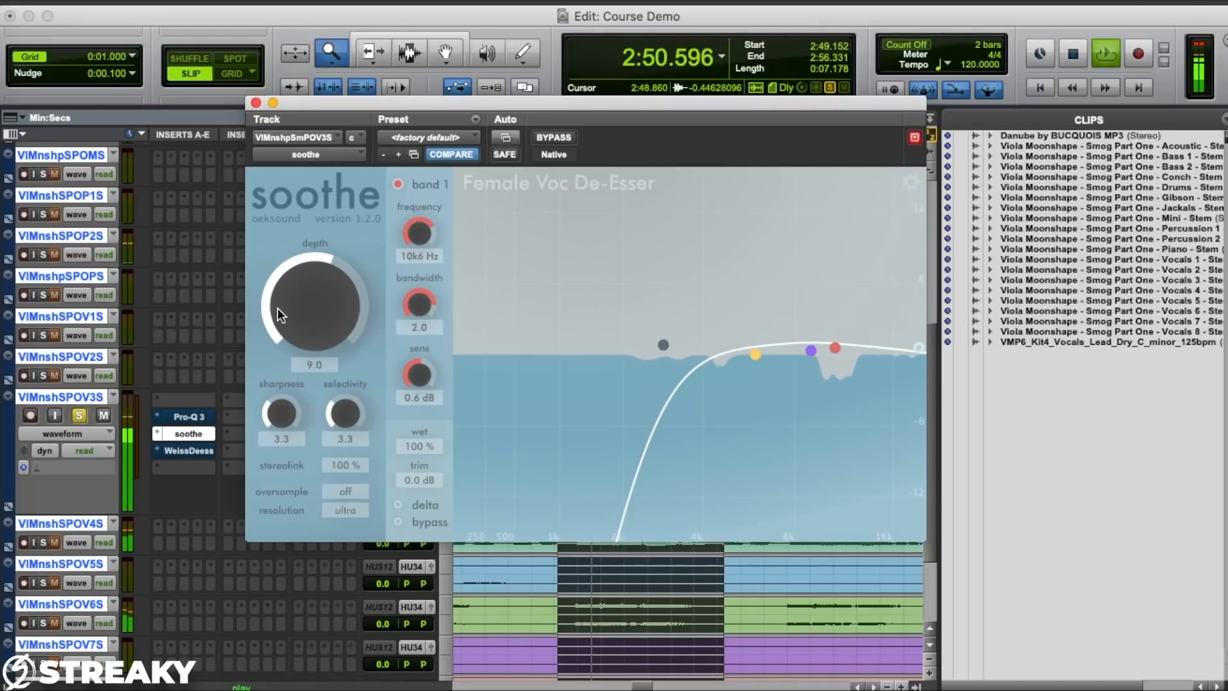
drag(277, 308, 273, 304)
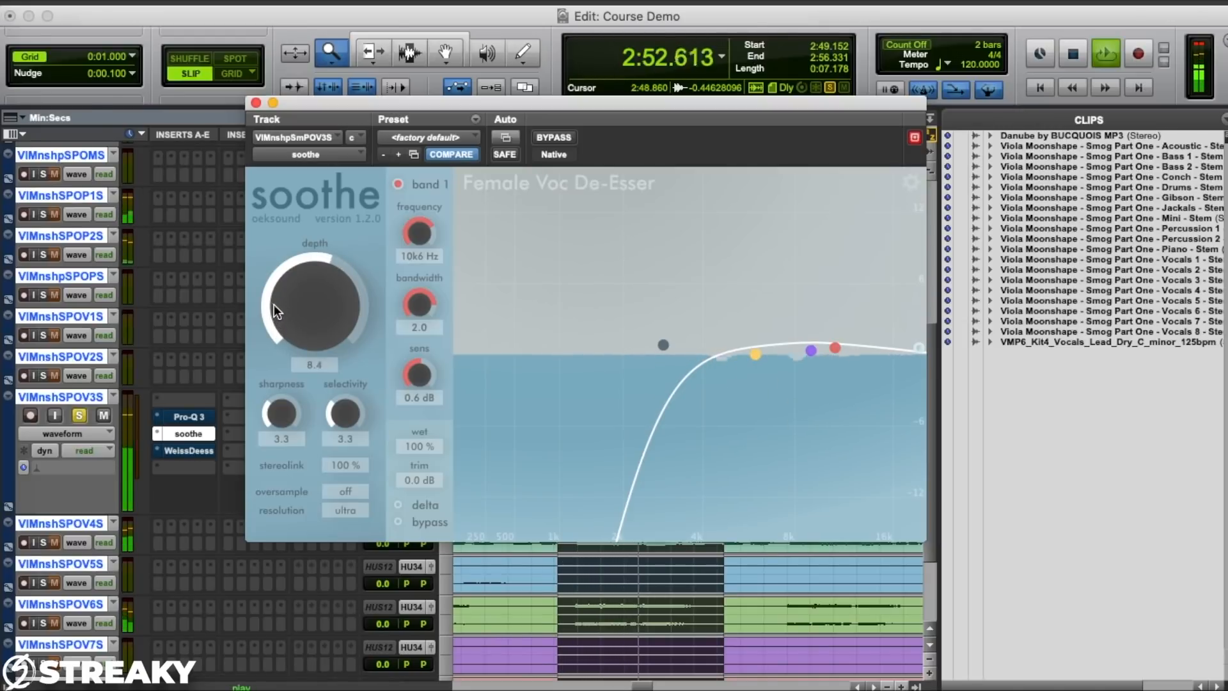
Step: Stop playback, bypass and close soothe, and activate the Weiss Deess insert on the soloed vocal track in its place
key(space)
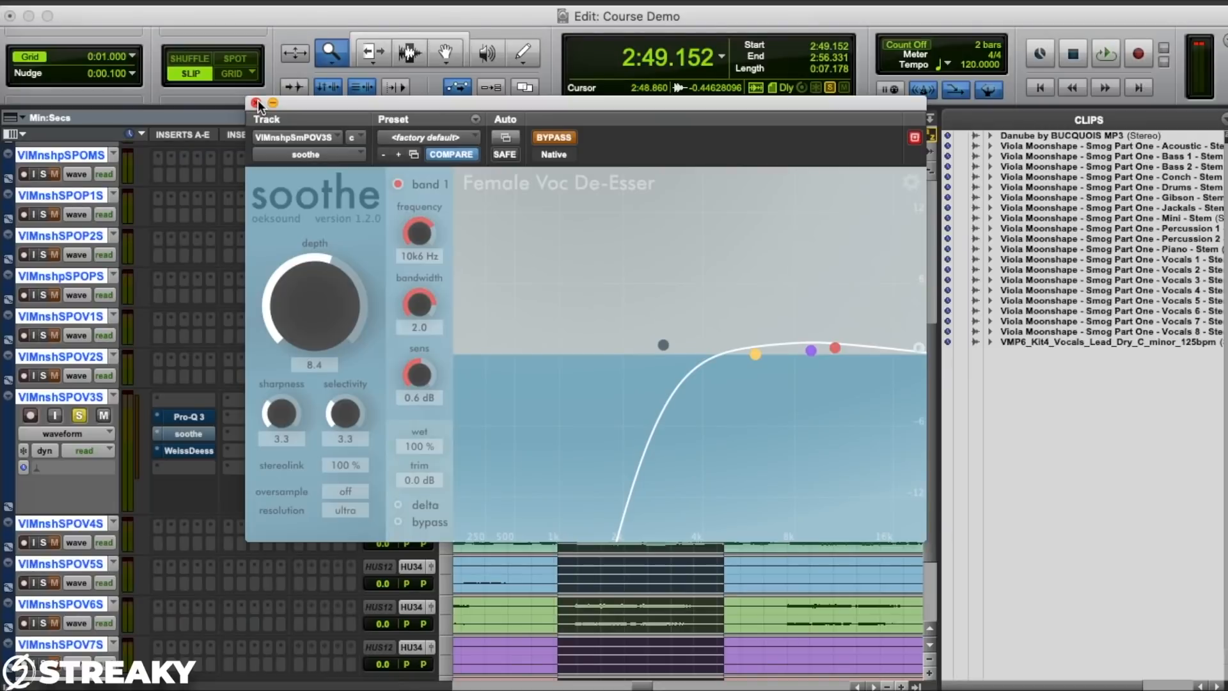
click(255, 103)
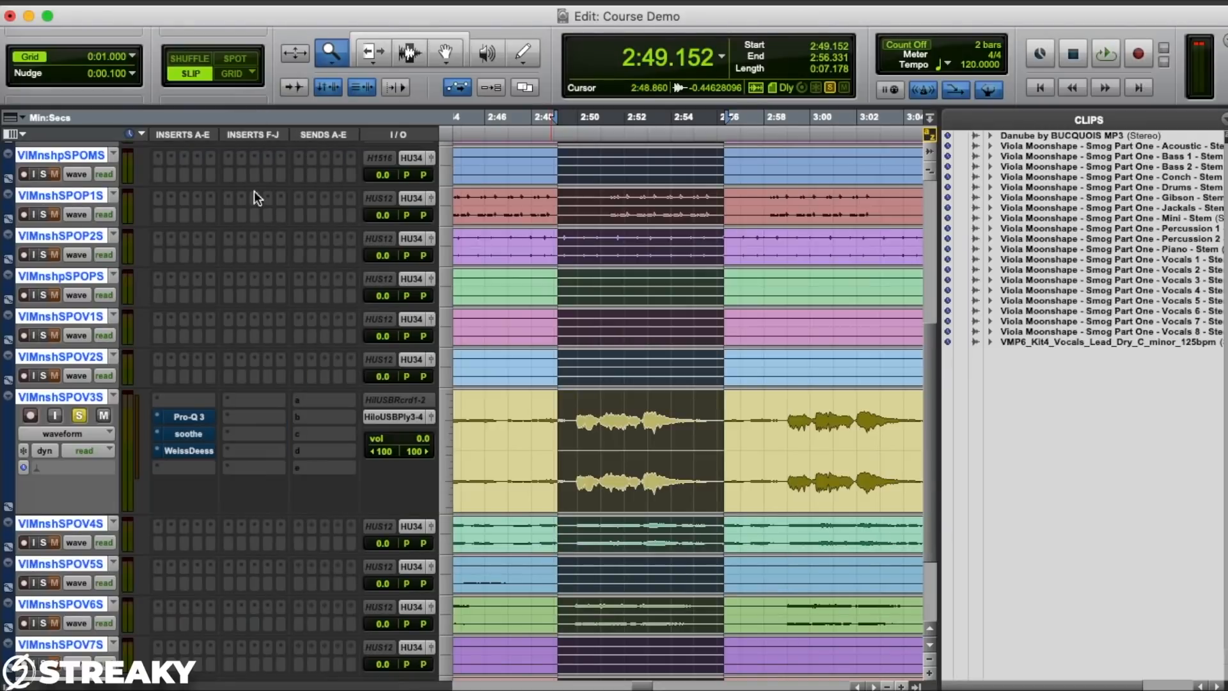
click(192, 451)
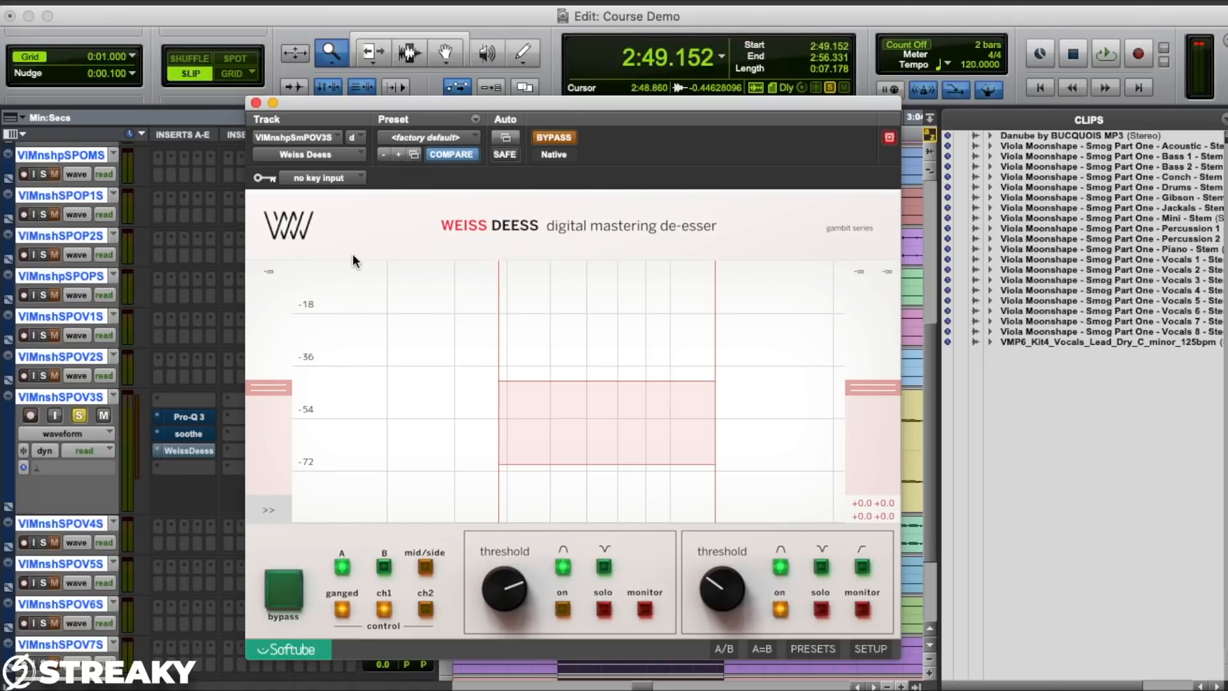
click(558, 135)
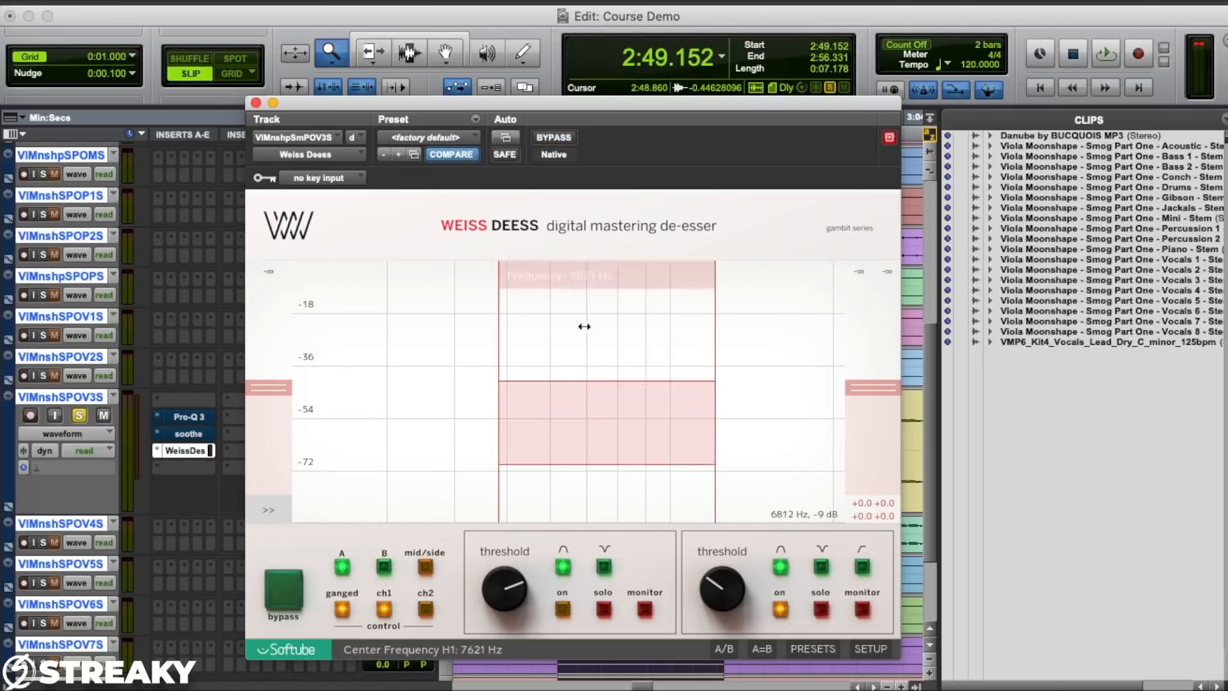
Step: Set the Weiss Deess high band to a -30.0 dB threshold and 7962 Hz centre frequency, and audition the vocal passage
drag(600, 365, 612, 340)
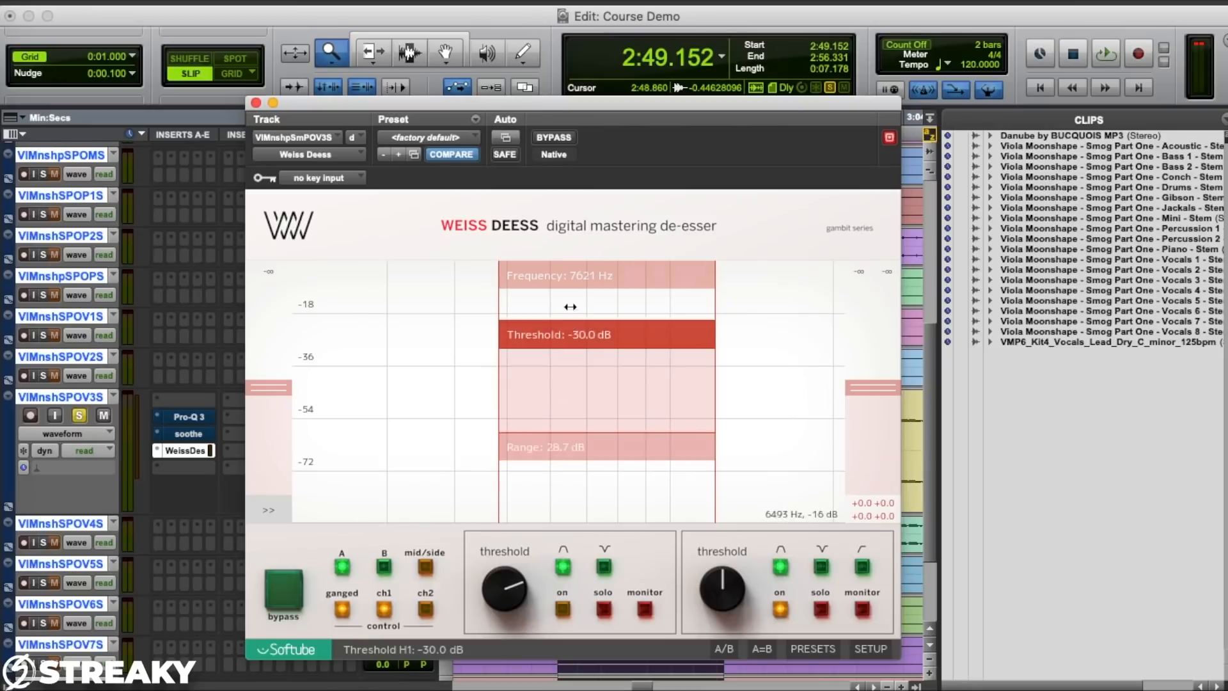
mouse_move(603, 307)
mouse_down()
mouse_move(560, 307)
mouse_move(595, 301)
mouse_up()
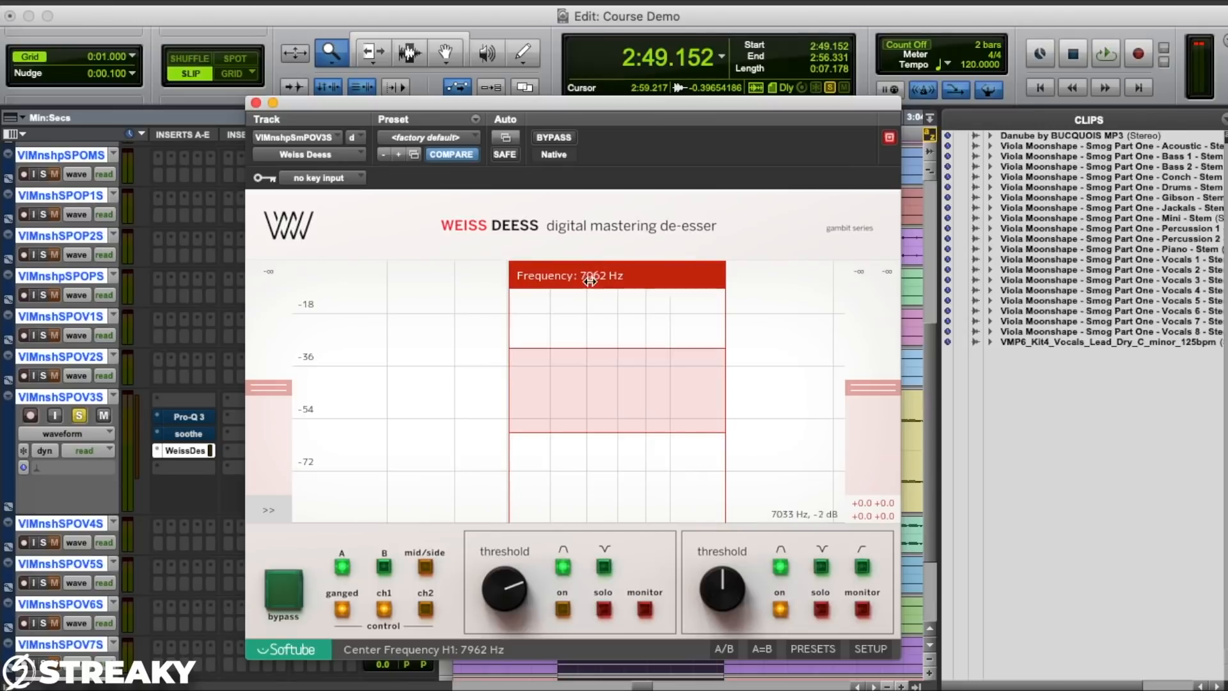
key(space)
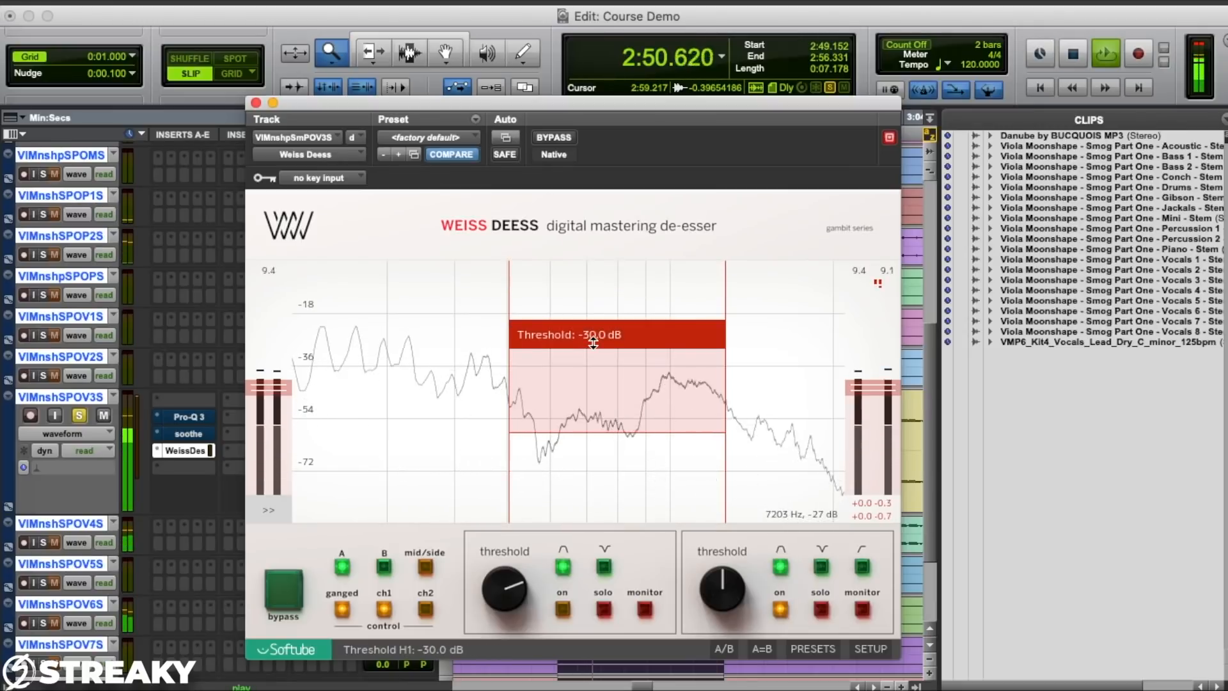
key(space)
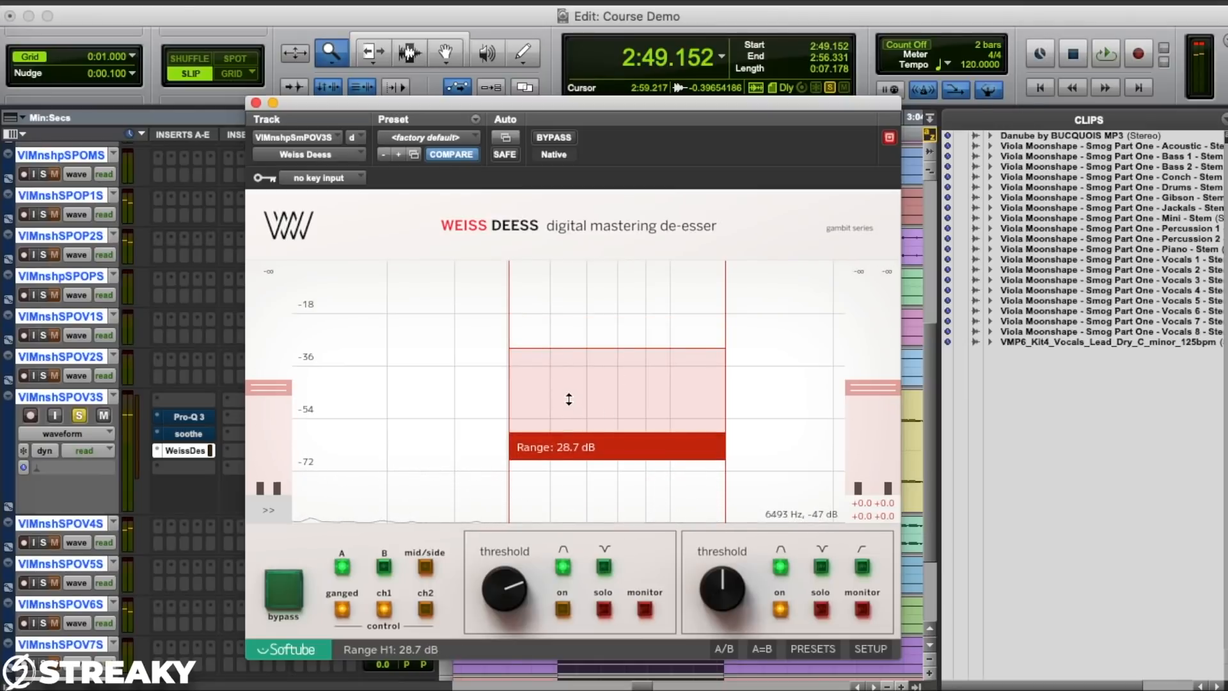
Step: Play the vocal passage with the high band's monitor switched on, and turn monitoring off again
click(862, 611)
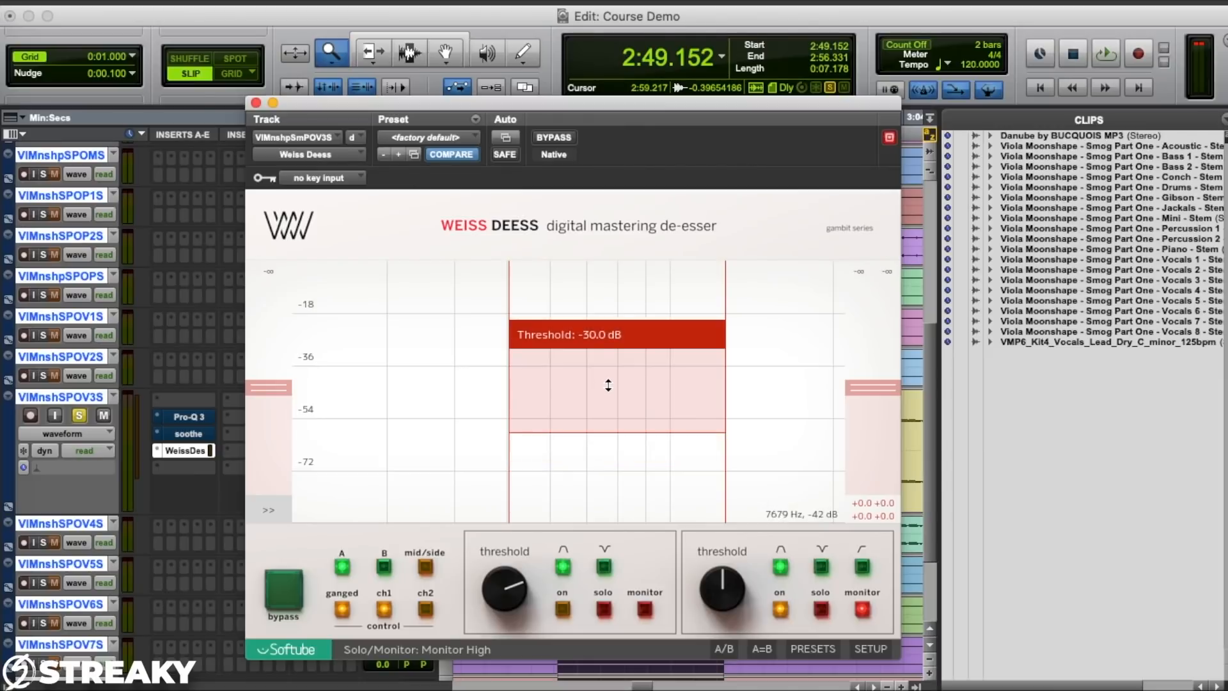
key(space)
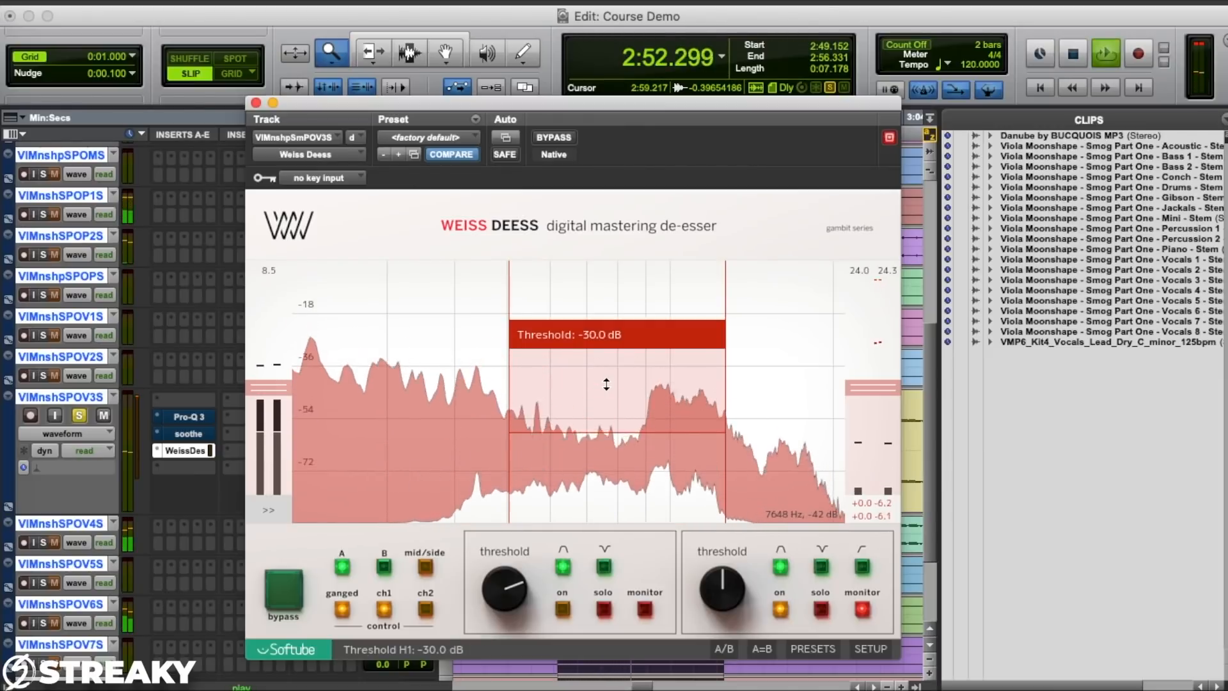
key(space)
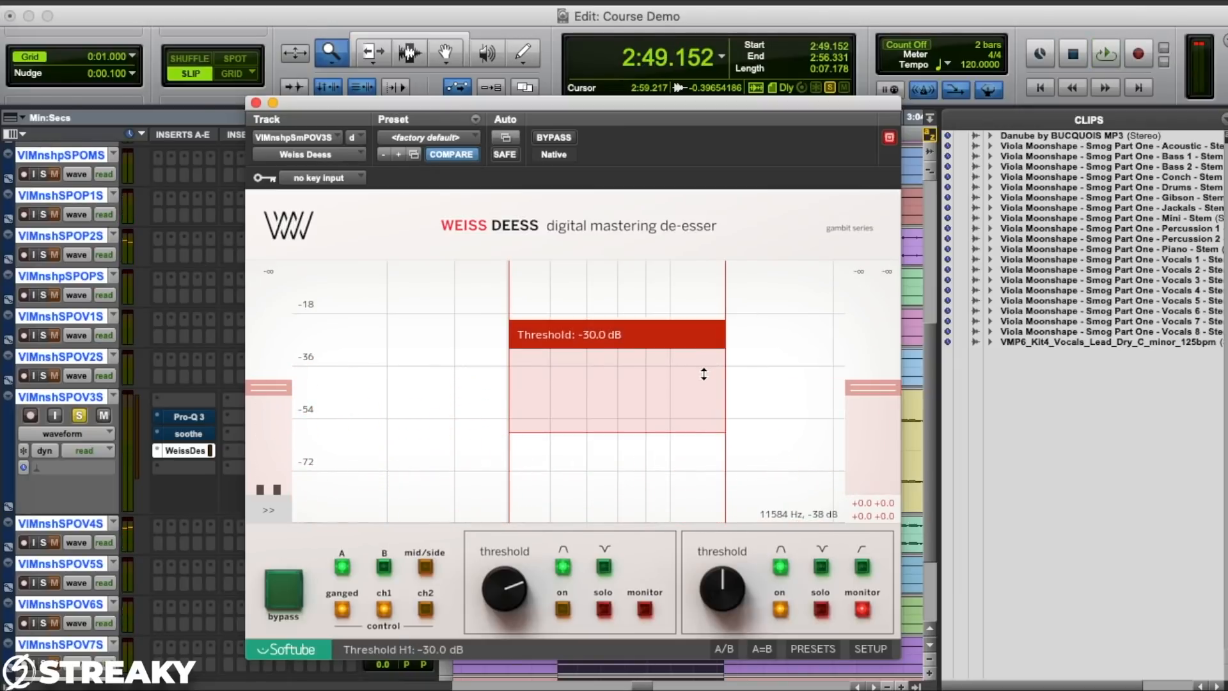
click(862, 608)
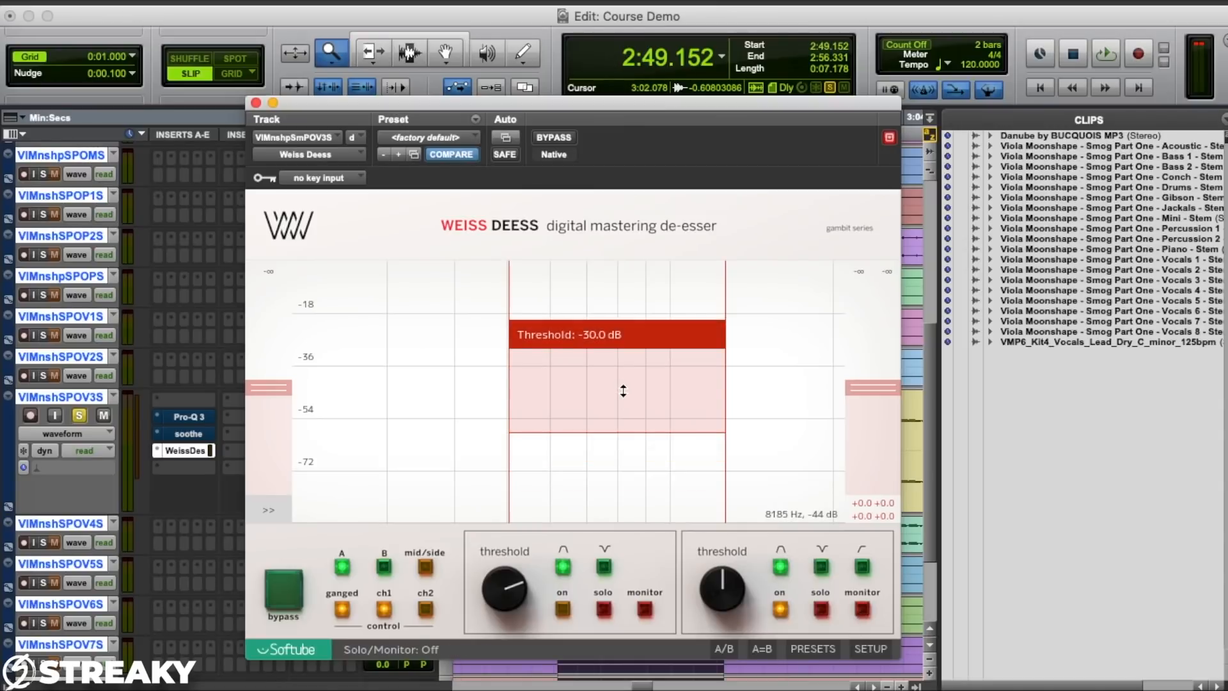
Step: Fine-tune the Weiss Deess high band's threshold to -27.0 dB while auditioning the vocal passage
key(space)
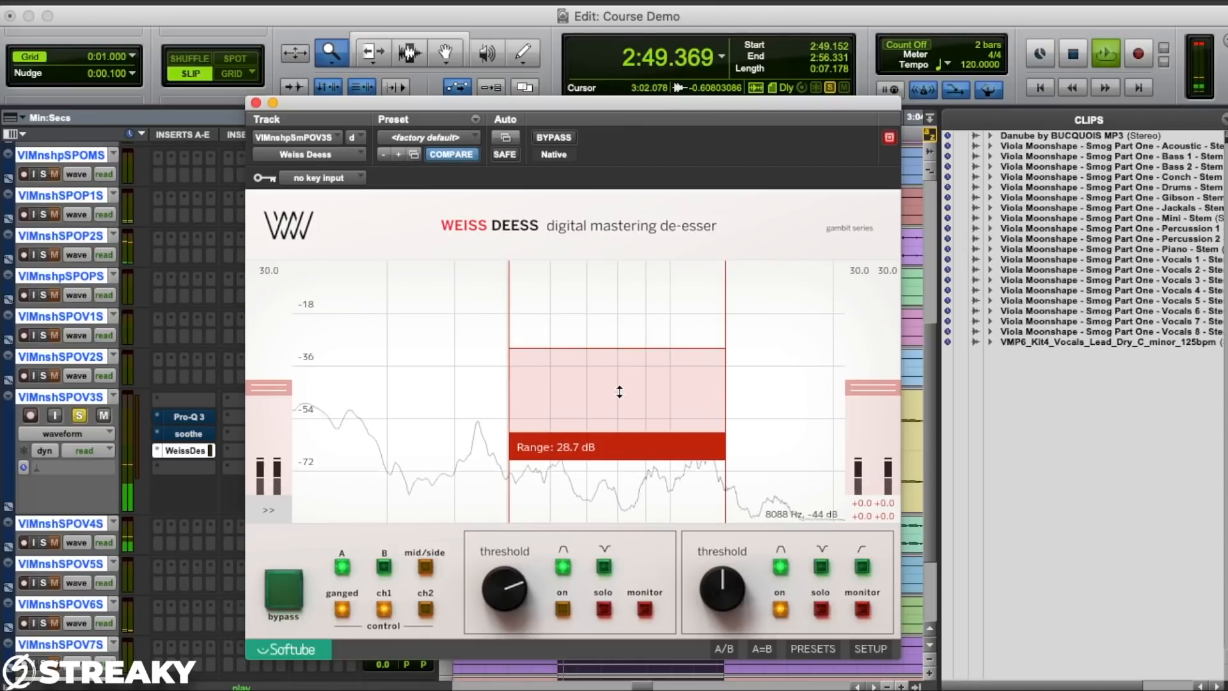
drag(617, 391, 602, 333)
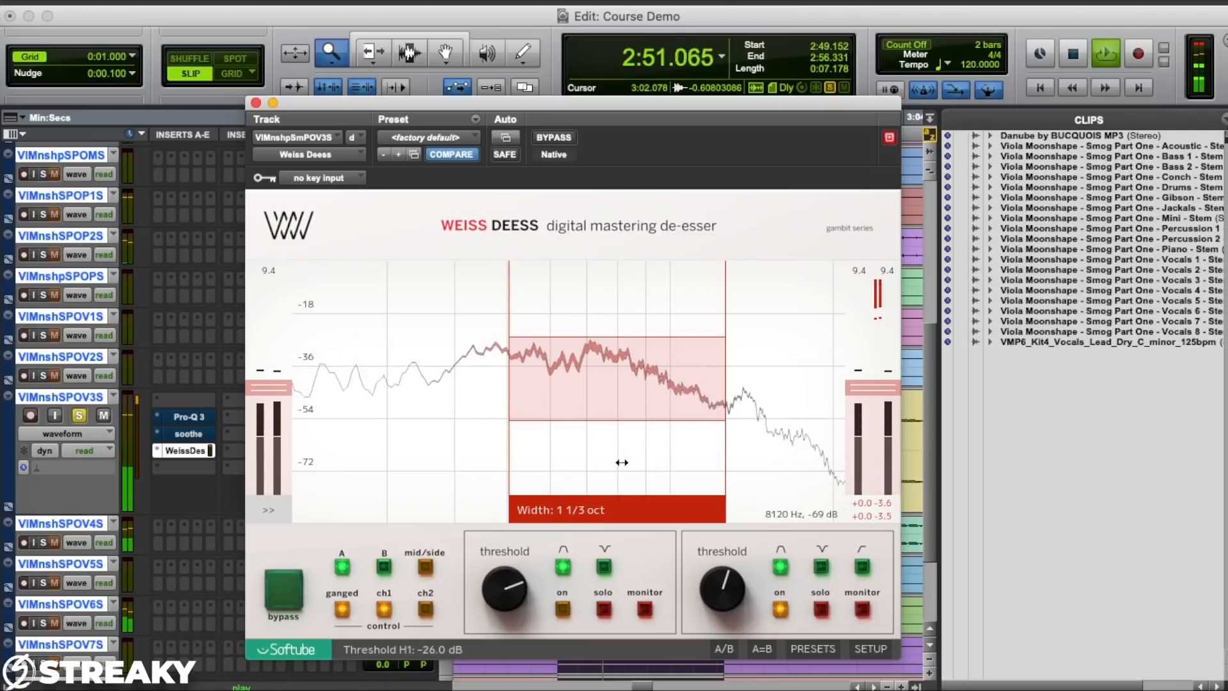
drag(608, 432, 606, 435)
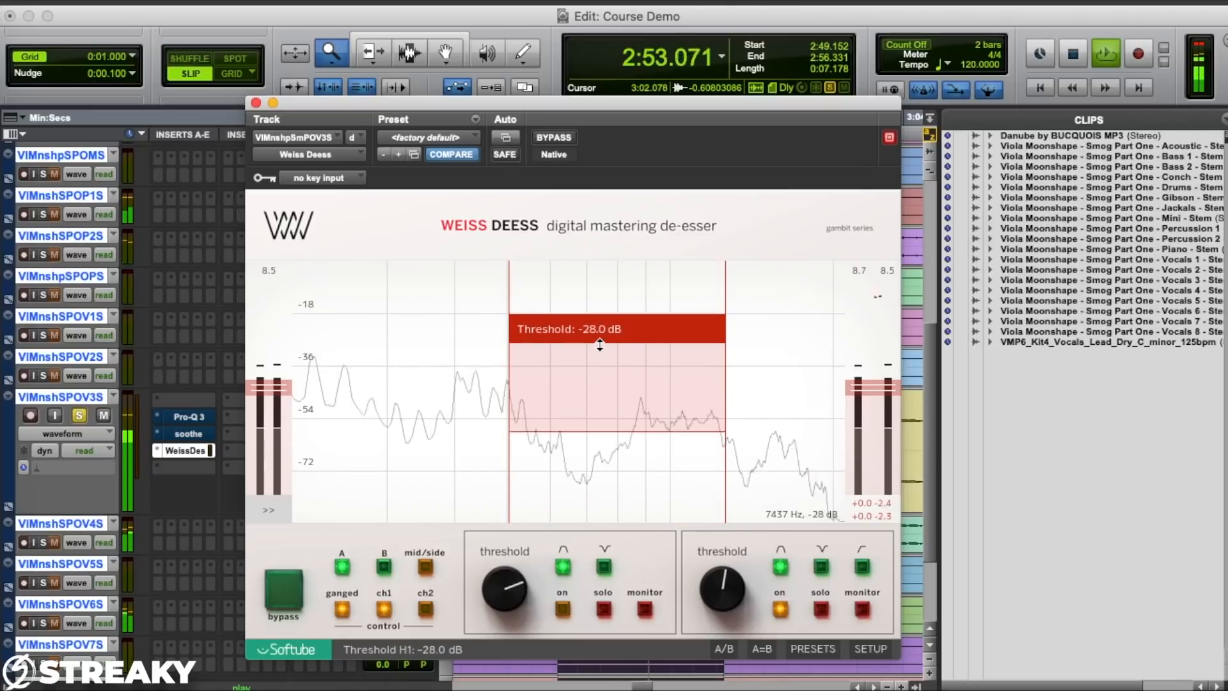
drag(599, 337, 600, 334)
key(space)
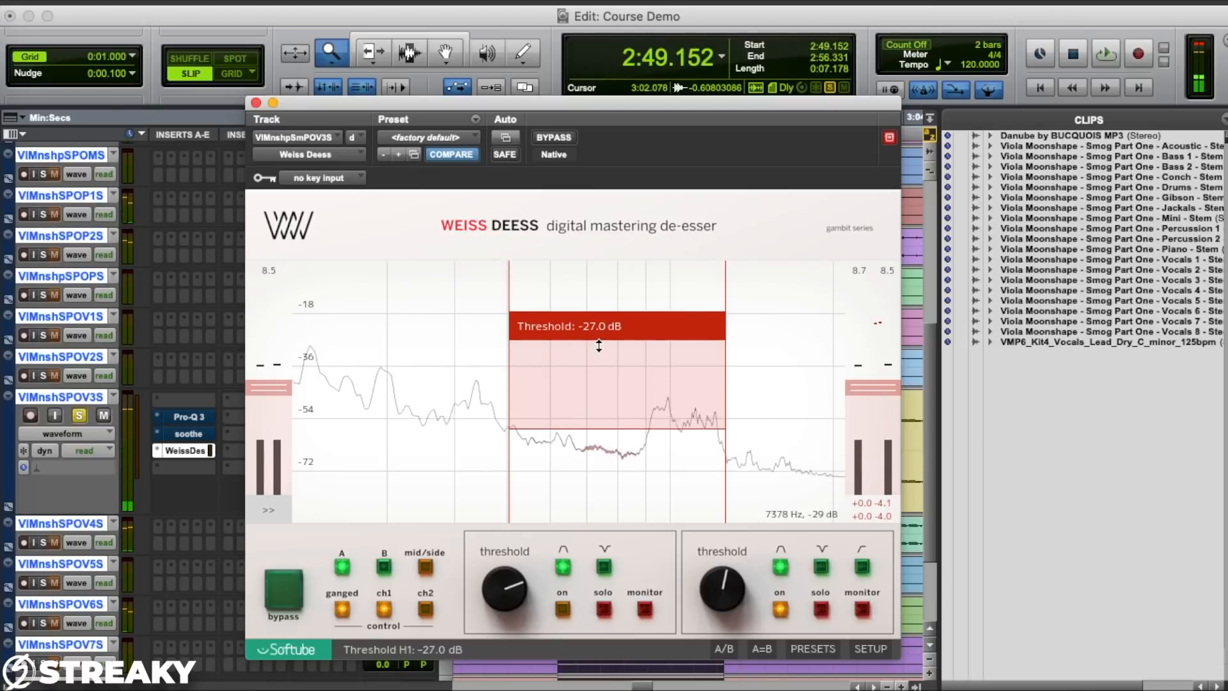